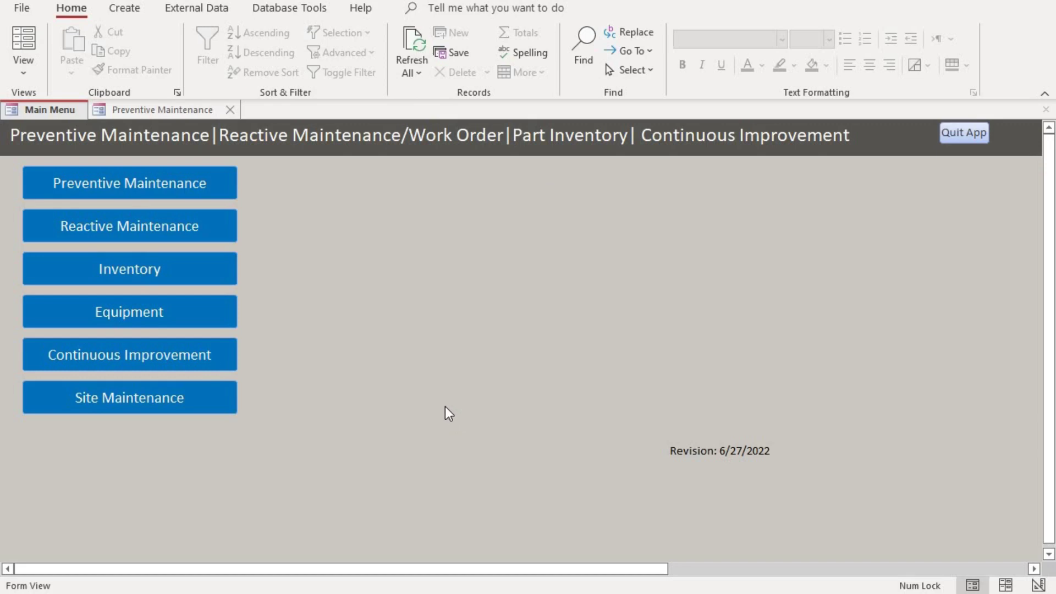
Open the Preventive Maintenance dashboard from the Main Menu to see due-soon PM counts per frequency.
click(197, 183)
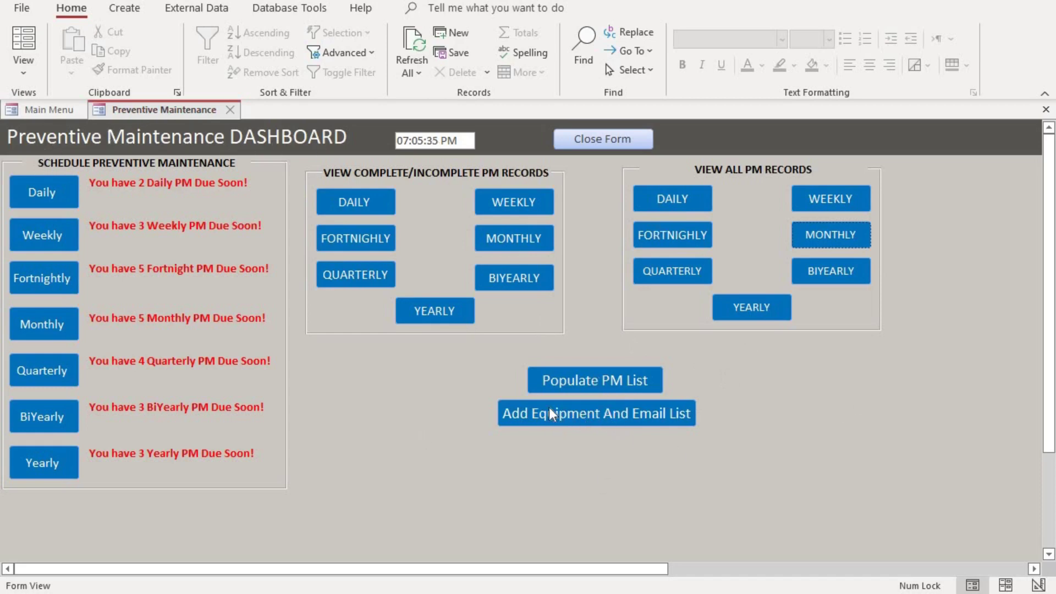
Start a new equipment record and paste the two contact e-mail addresses into its Email box.
click(599, 417)
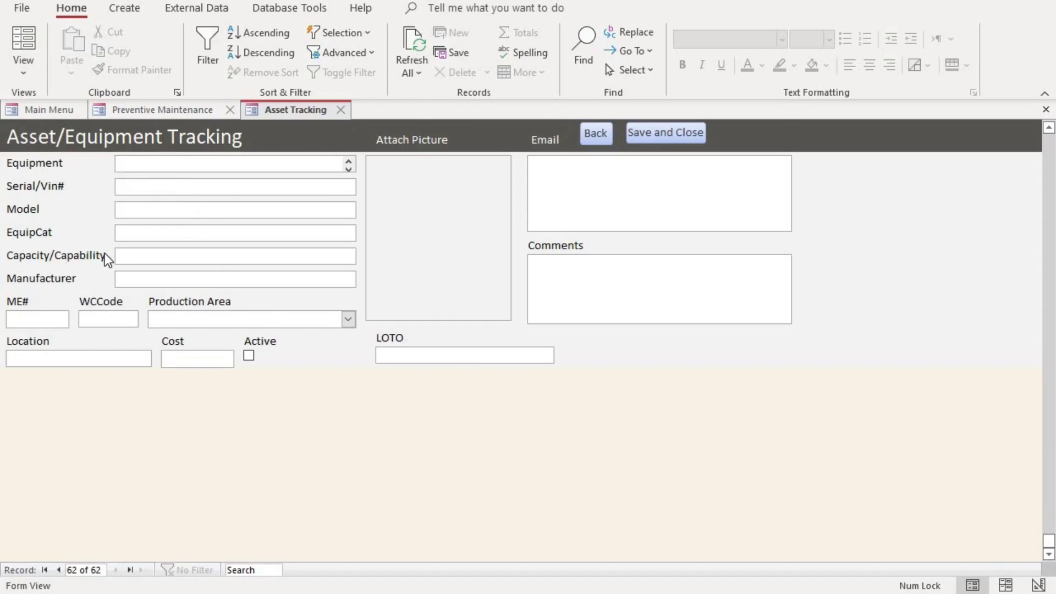
click(483, 161)
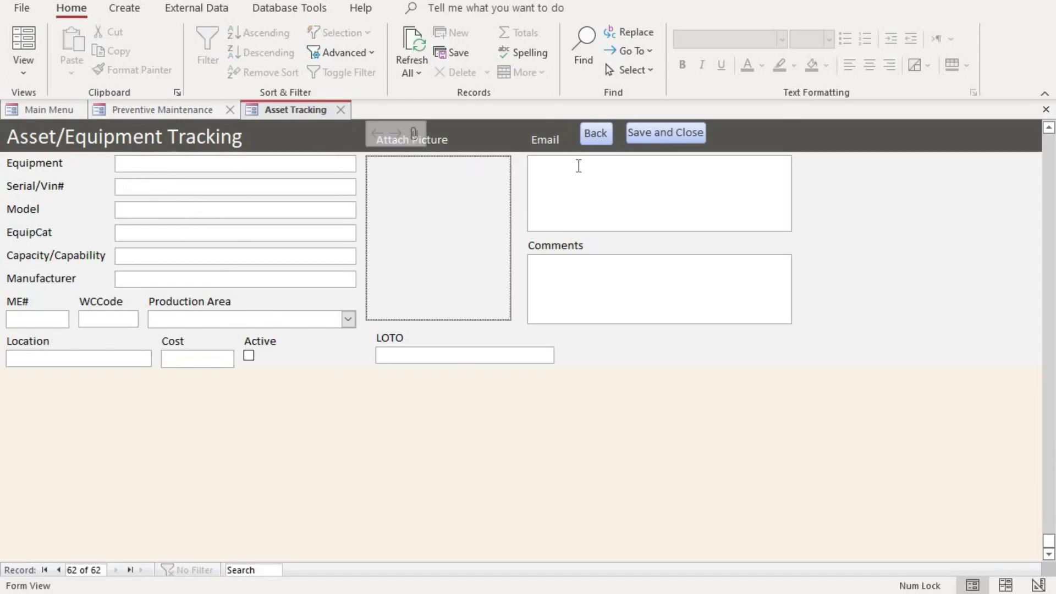
click(579, 166)
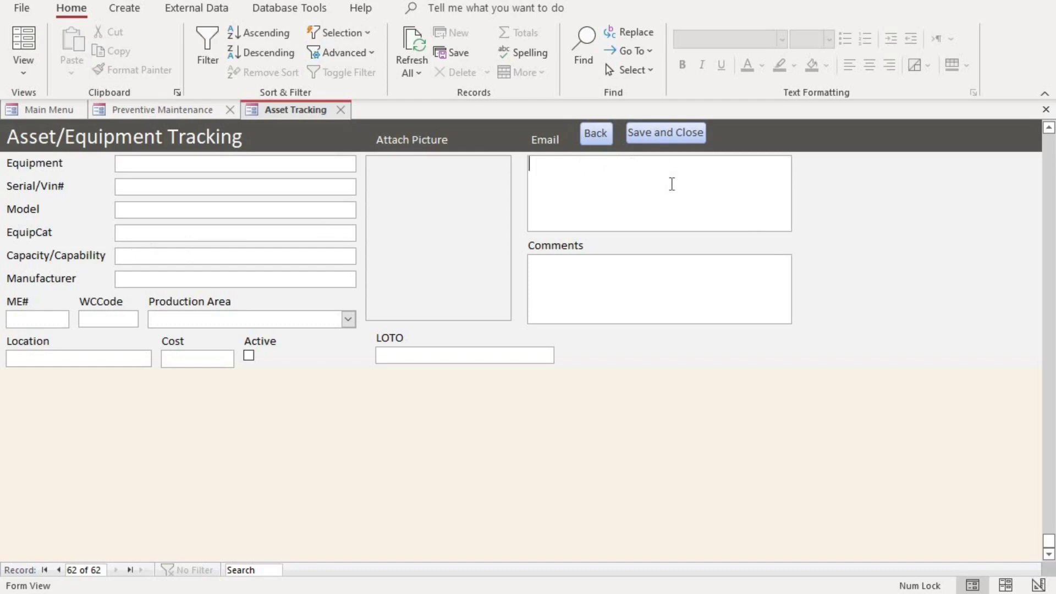
key(ctrl+v)
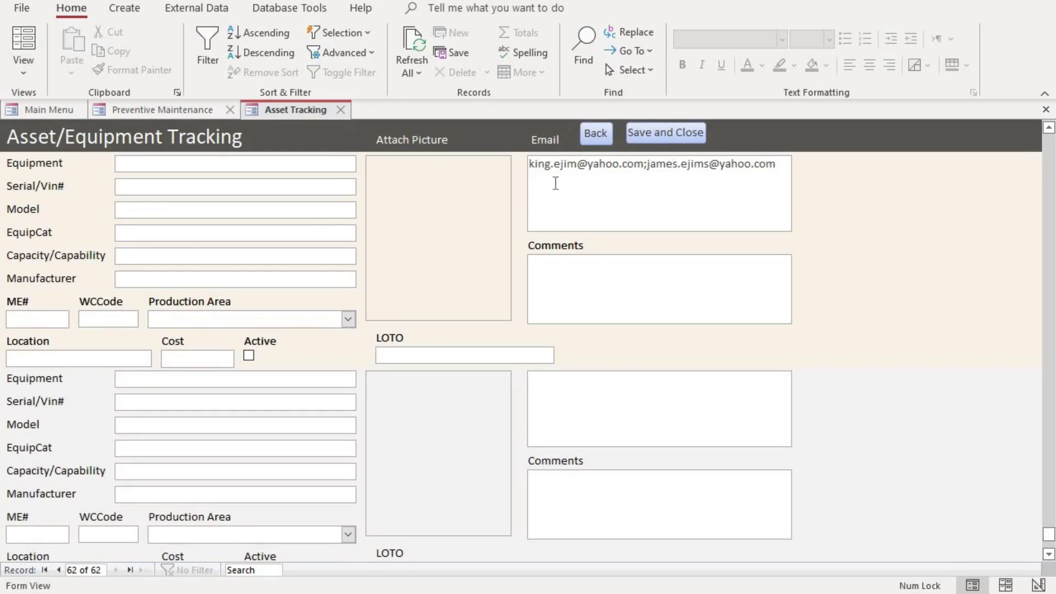
Check the equipment records, then save and close the Asset/Equipment Tracking form.
scroll(407, 209, up, 2)
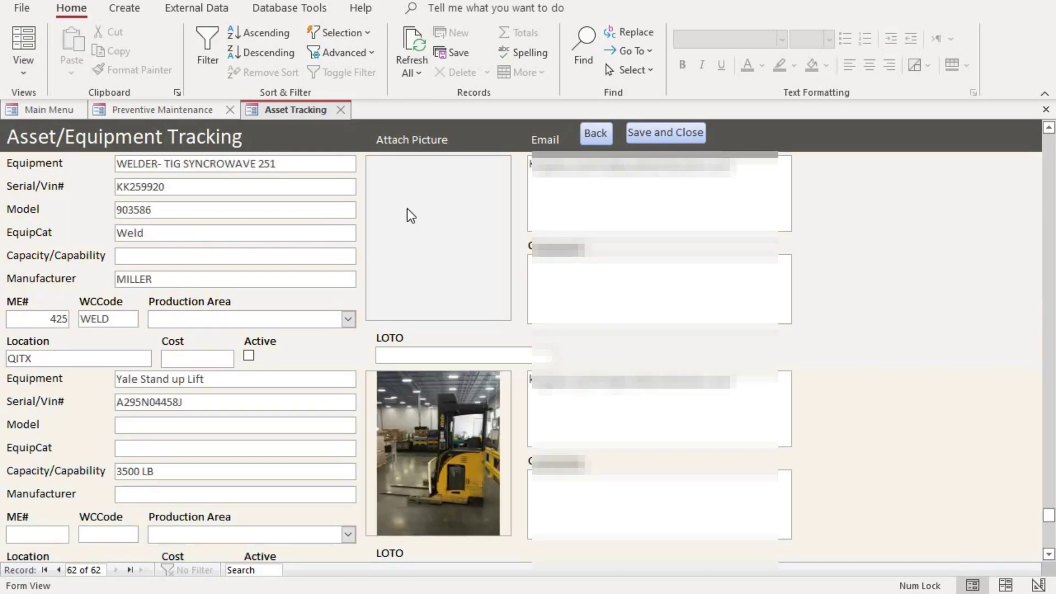
scroll(224, 271, down, 1)
scroll(143, 204, up, 4)
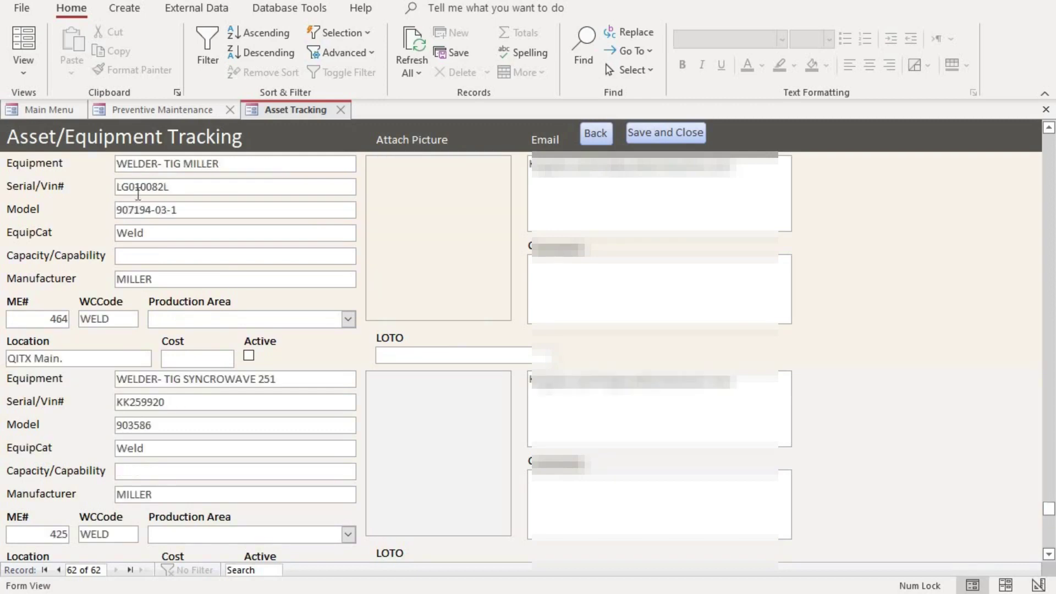
scroll(143, 204, up, 2)
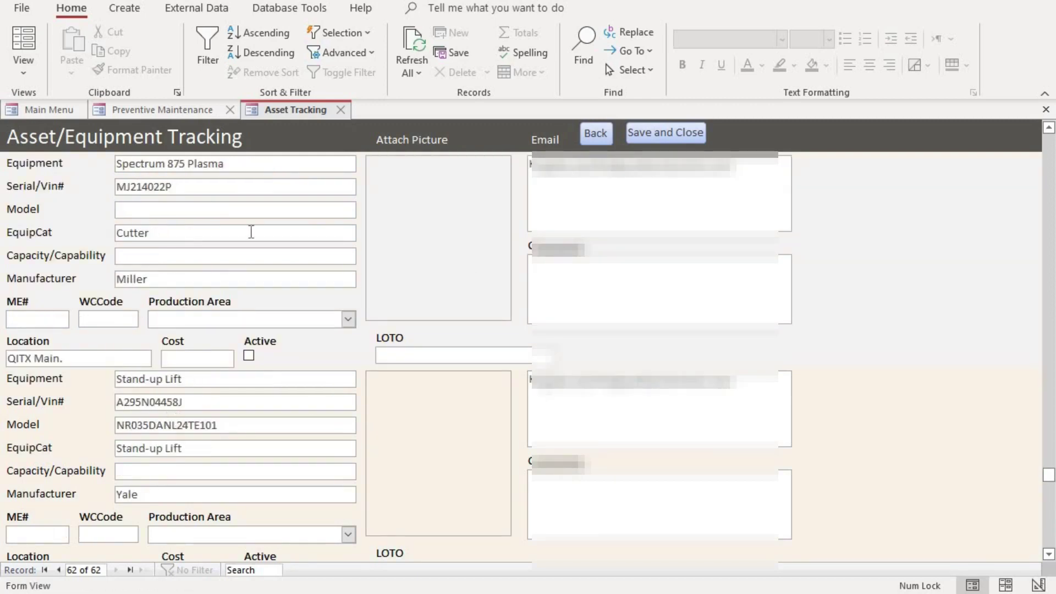
scroll(251, 232, up, 1)
scroll(251, 231, up, 8)
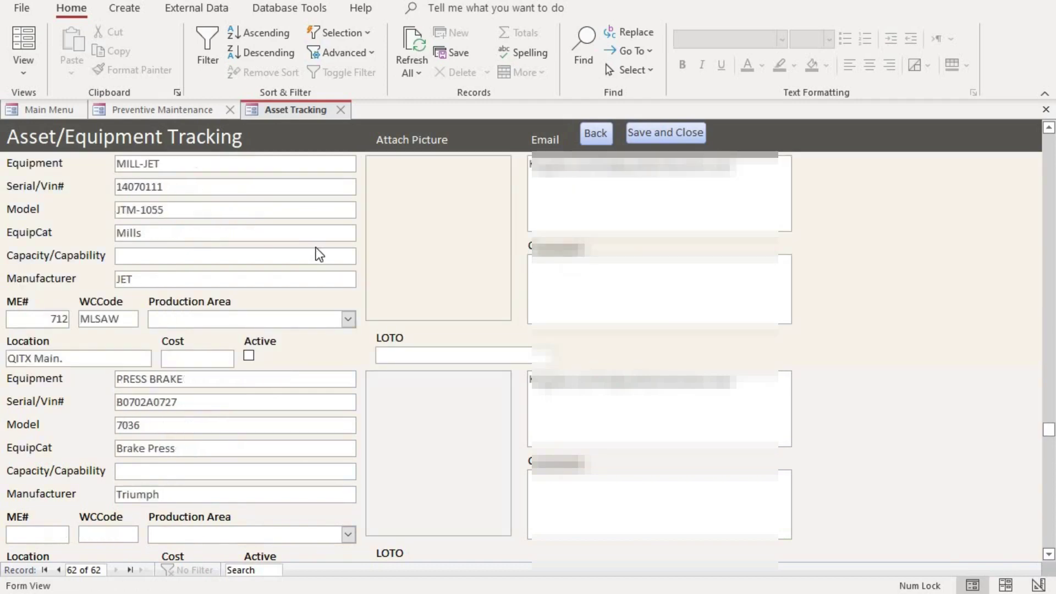
scroll(385, 273, down, 7)
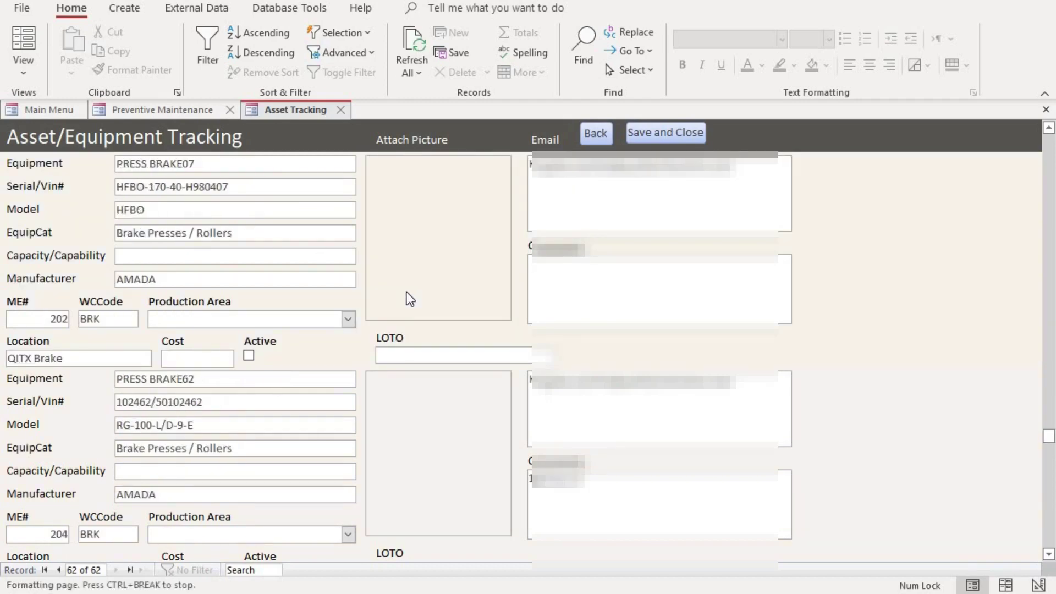
click(670, 137)
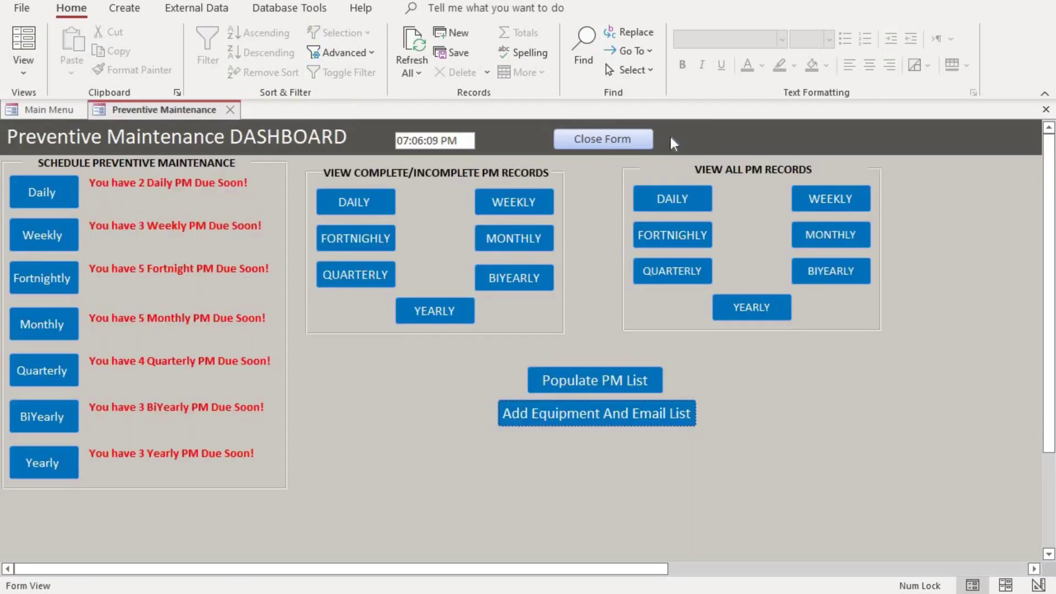
In Populate PM List, assign Adhesive Dispensing to PMI Extrusion Saw and Amada Acies 2515 Laser/Punch to HFB-I Daily.
click(612, 379)
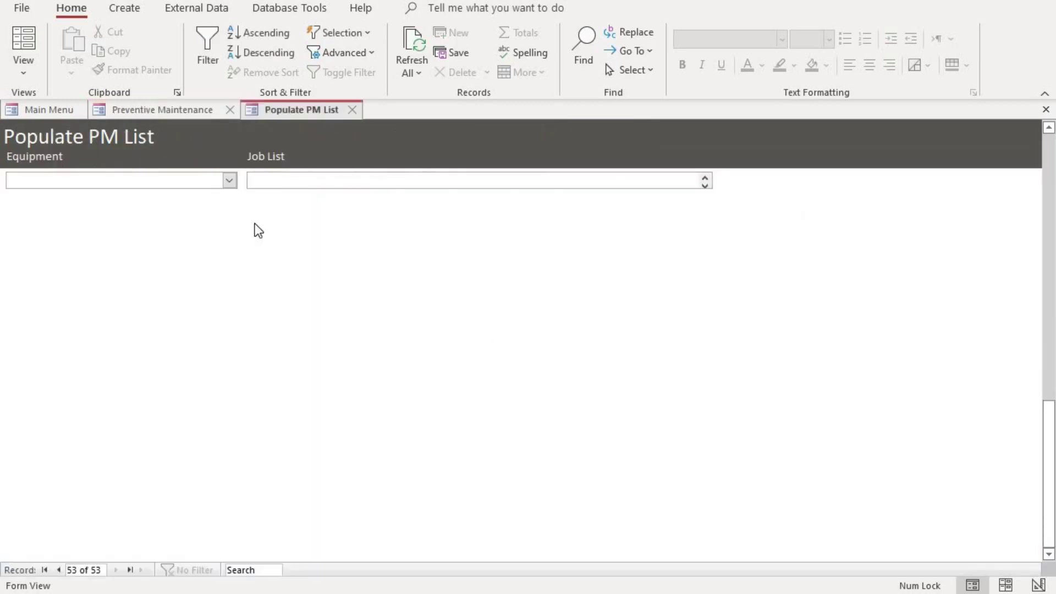
scroll(437, 265, up, 3)
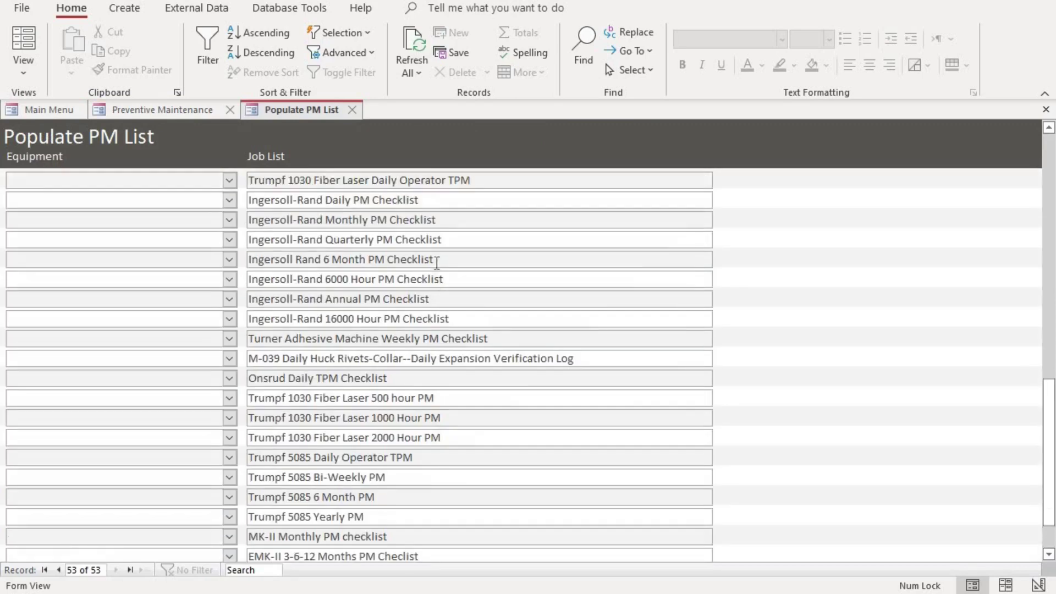
scroll(435, 266, up, 5)
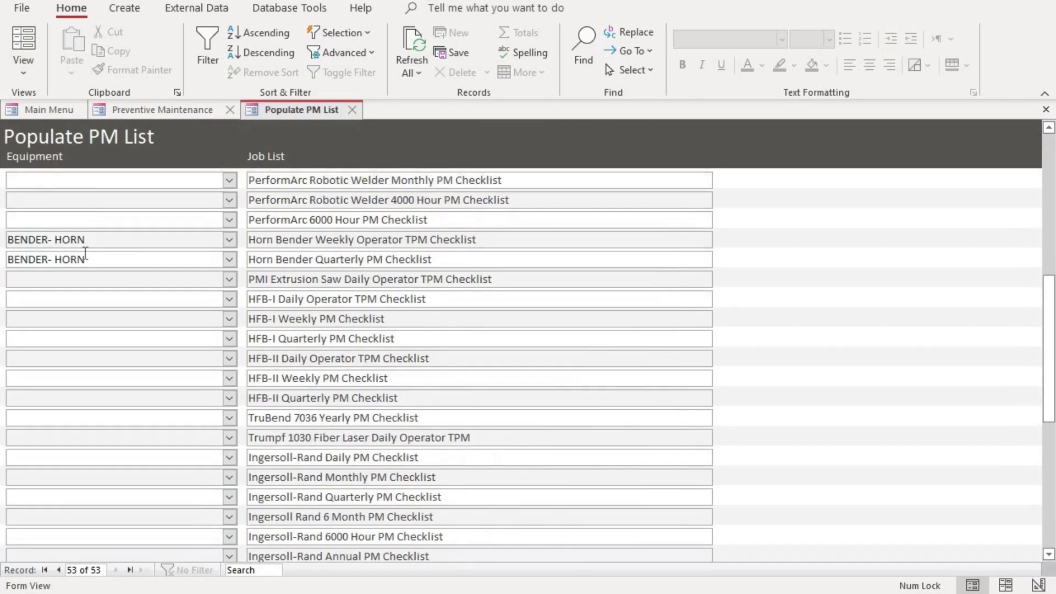
click(230, 279)
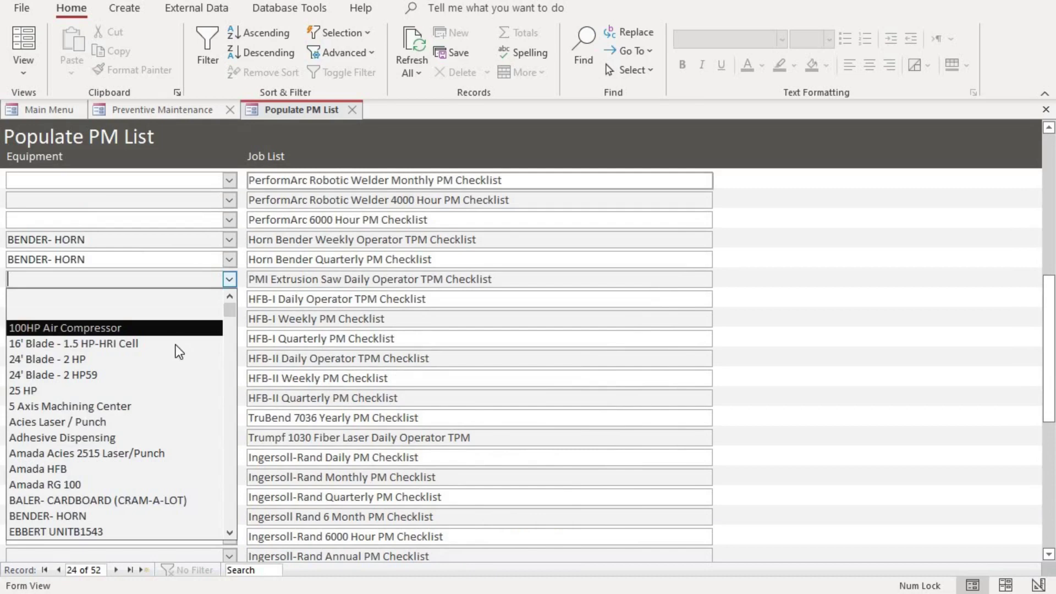
click(170, 438)
click(231, 301)
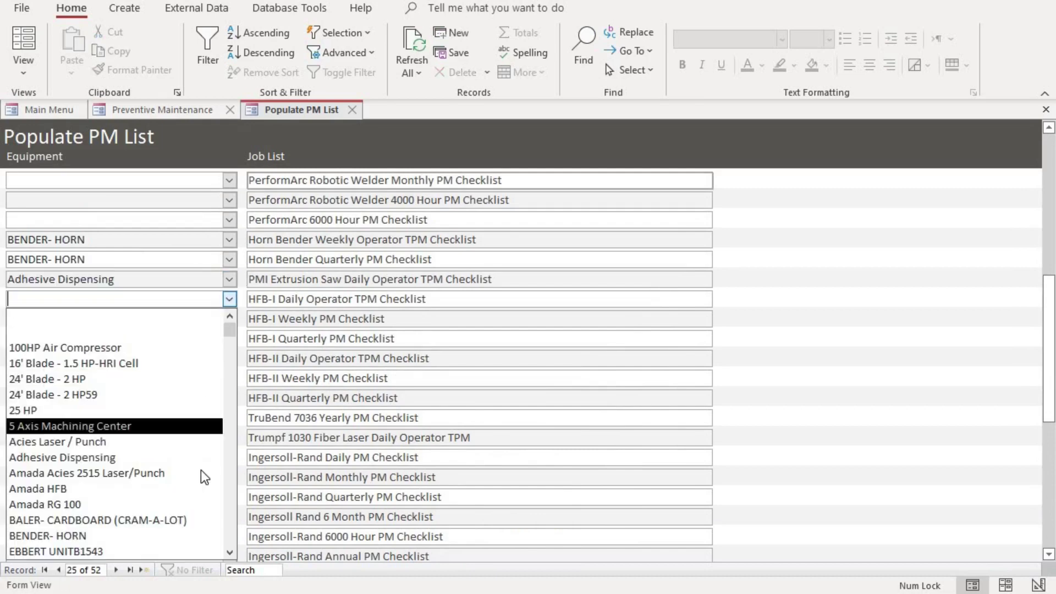
click(200, 470)
Assign BALER- CARDBOARD (CRAM-A-LOT) to the HFB-I Weekly and Quarterly jobs and close the list.
click(229, 319)
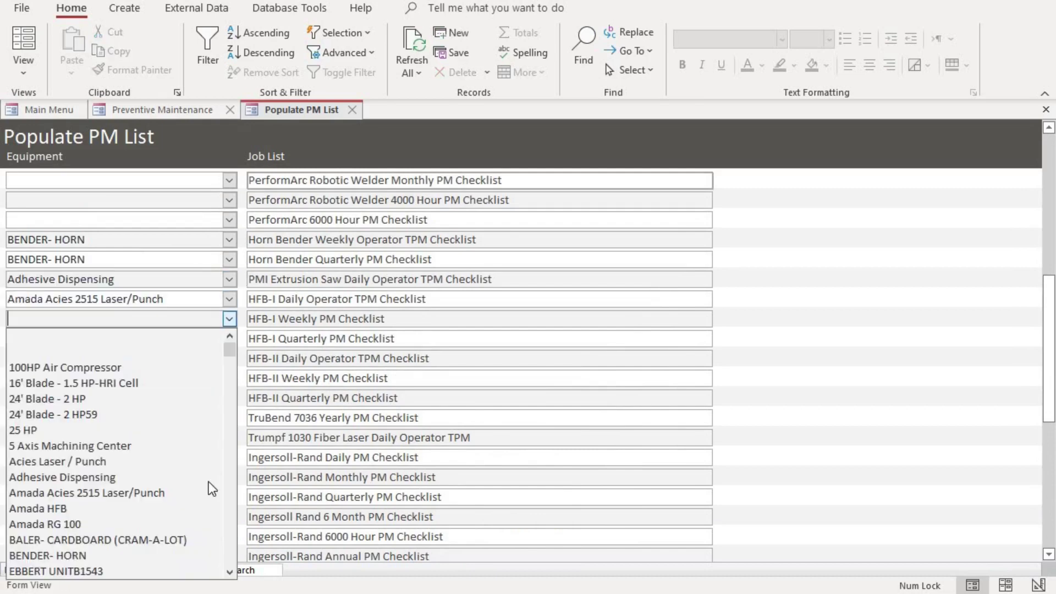
click(187, 540)
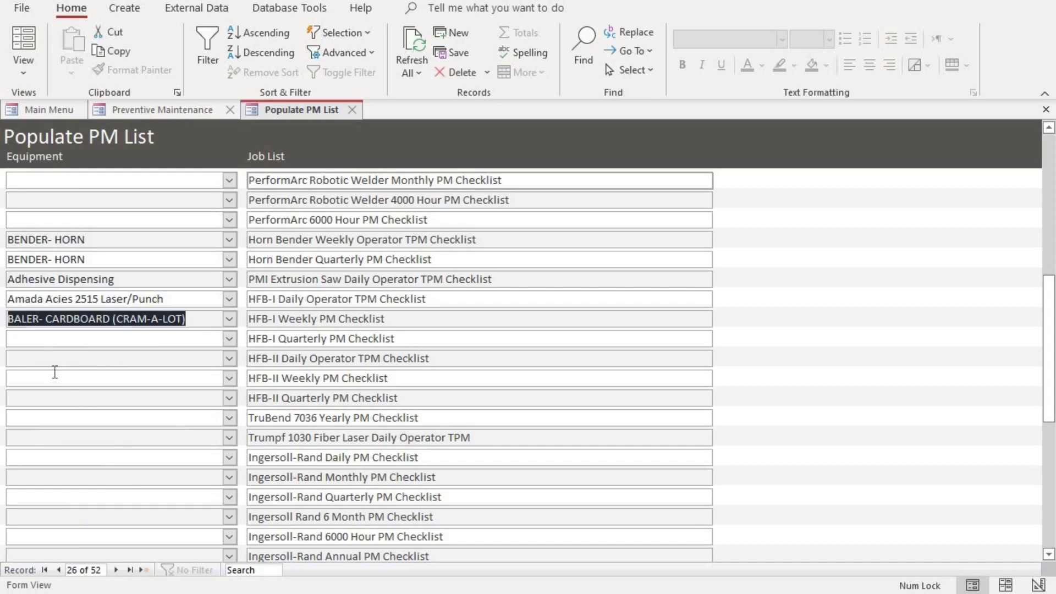
click(230, 339)
click(149, 290)
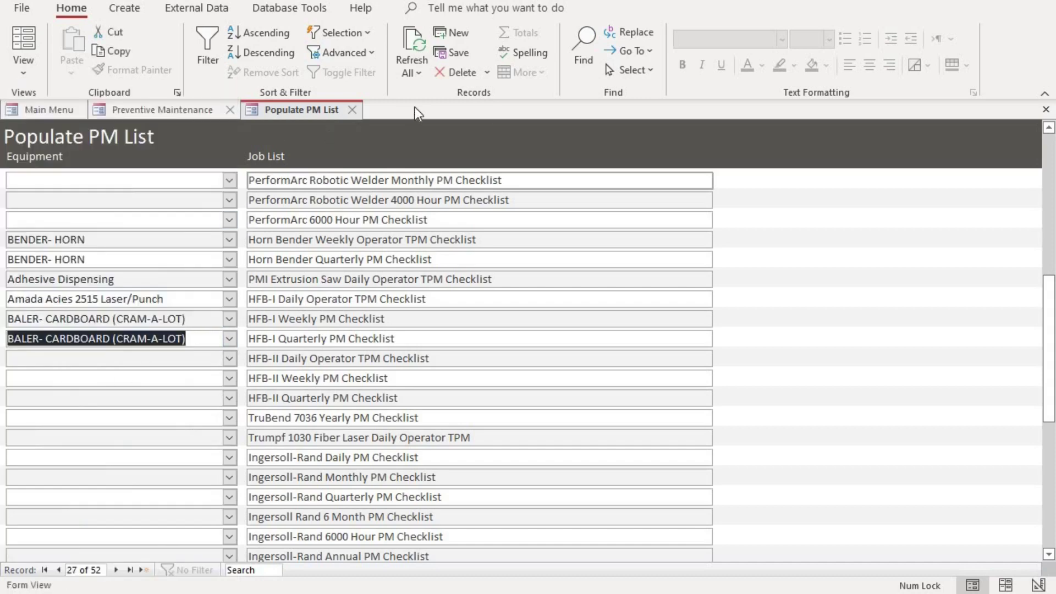
scroll(352, 292, down, 2)
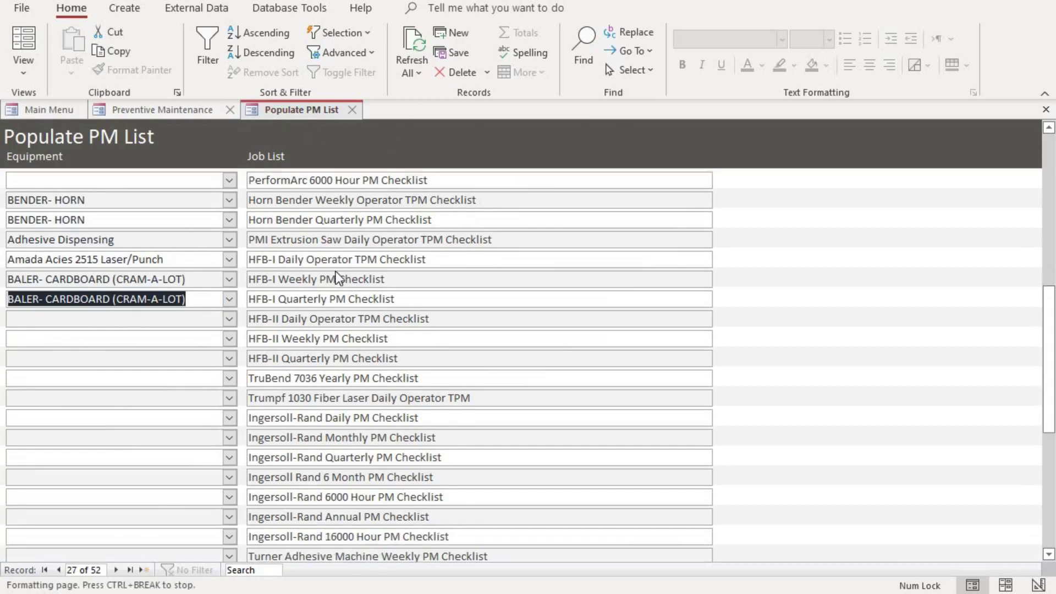
scroll(358, 301, down, 4)
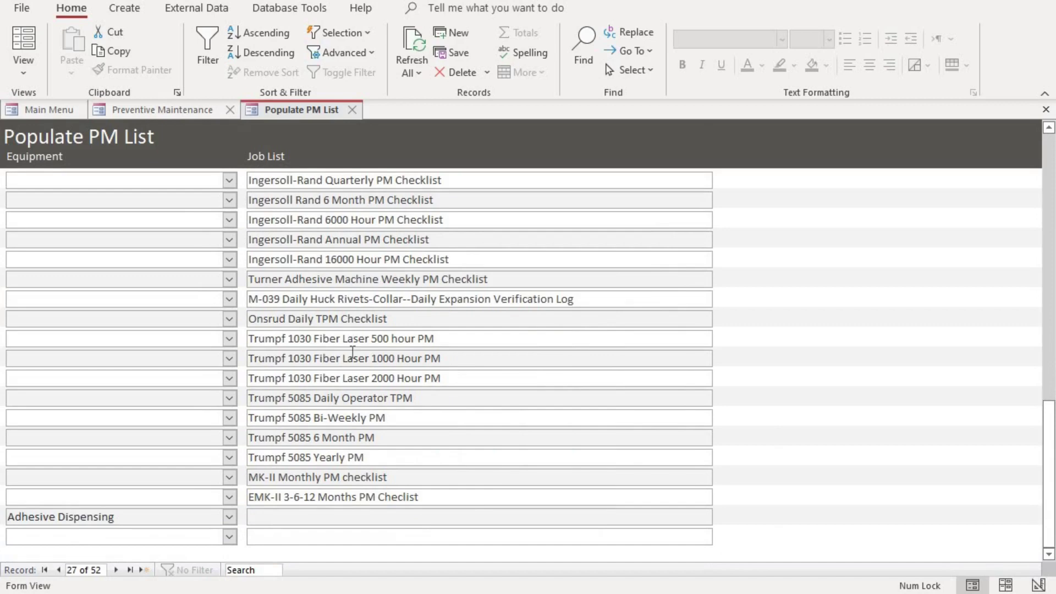
scroll(353, 352, down, 1)
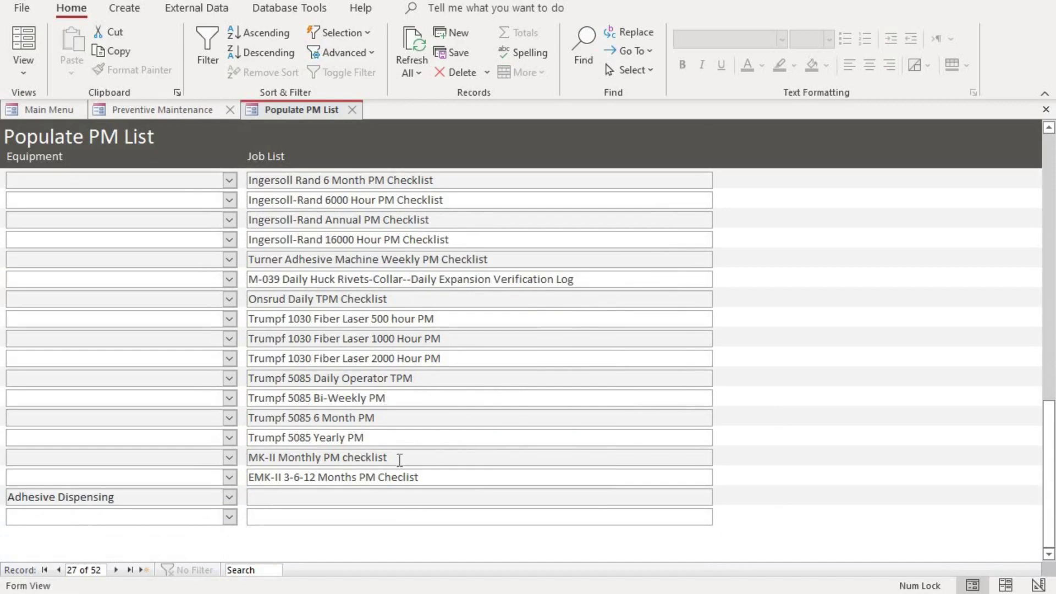
click(352, 110)
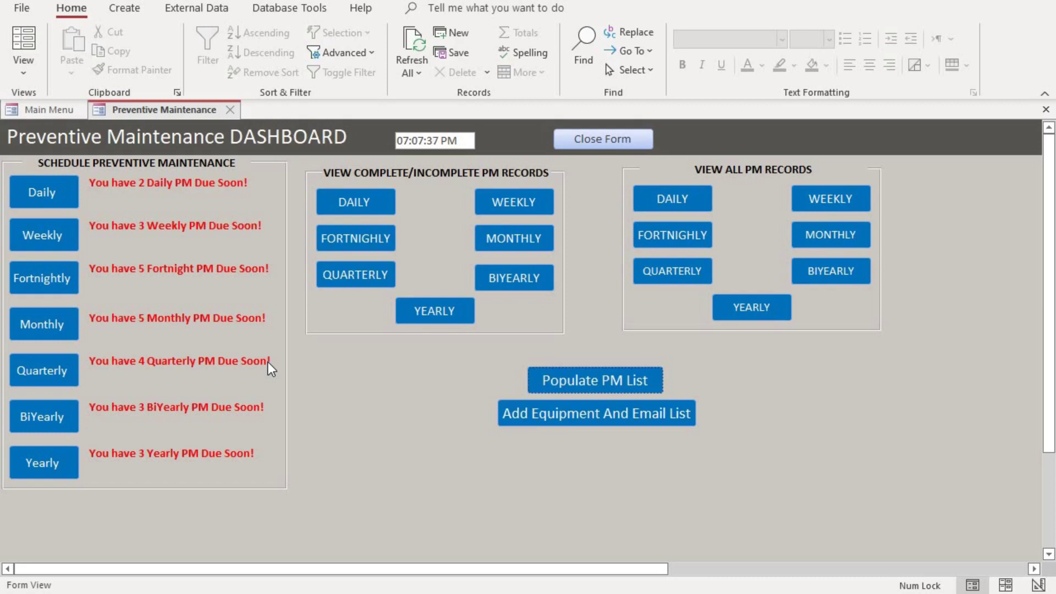
Open the Quarterly Planned Maintenance records and select the Next PM due date.
click(48, 371)
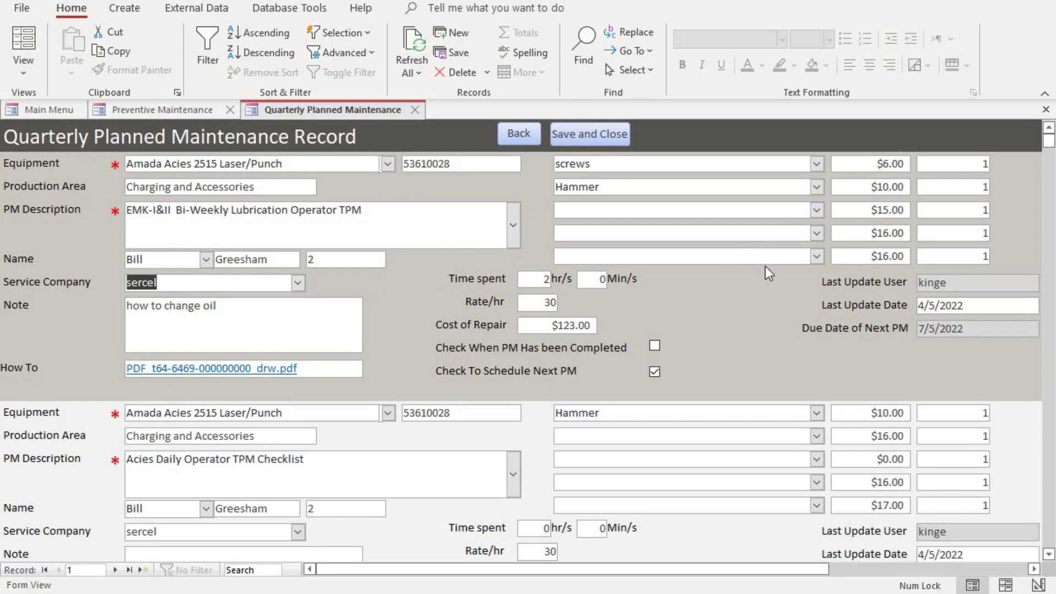
double_click(929, 328)
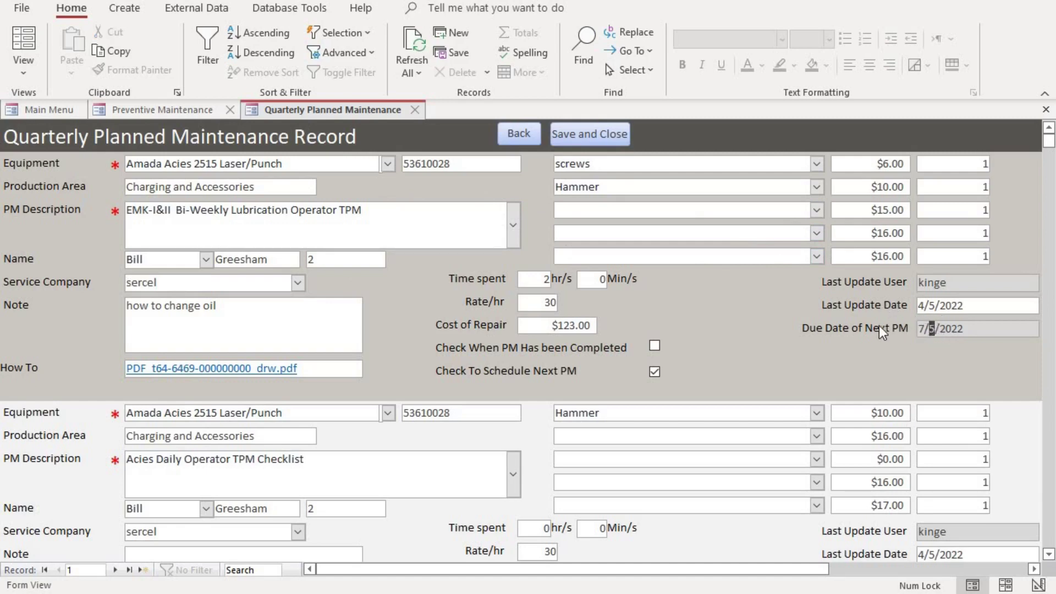
click(903, 324)
Glance at the dashboard, return to the quarterly form and scroll to the blank new record.
click(114, 108)
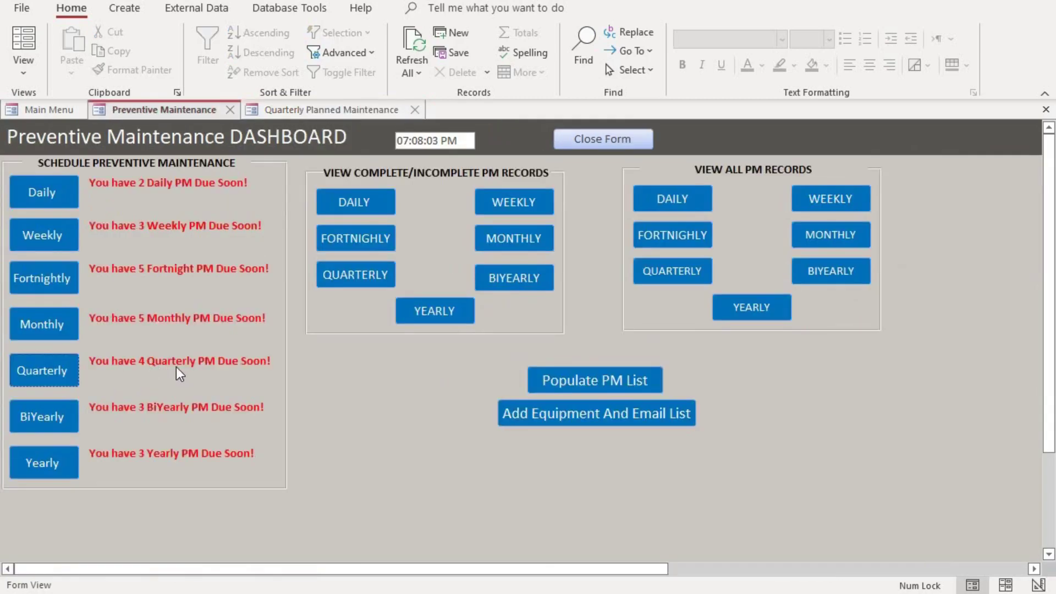
click(352, 112)
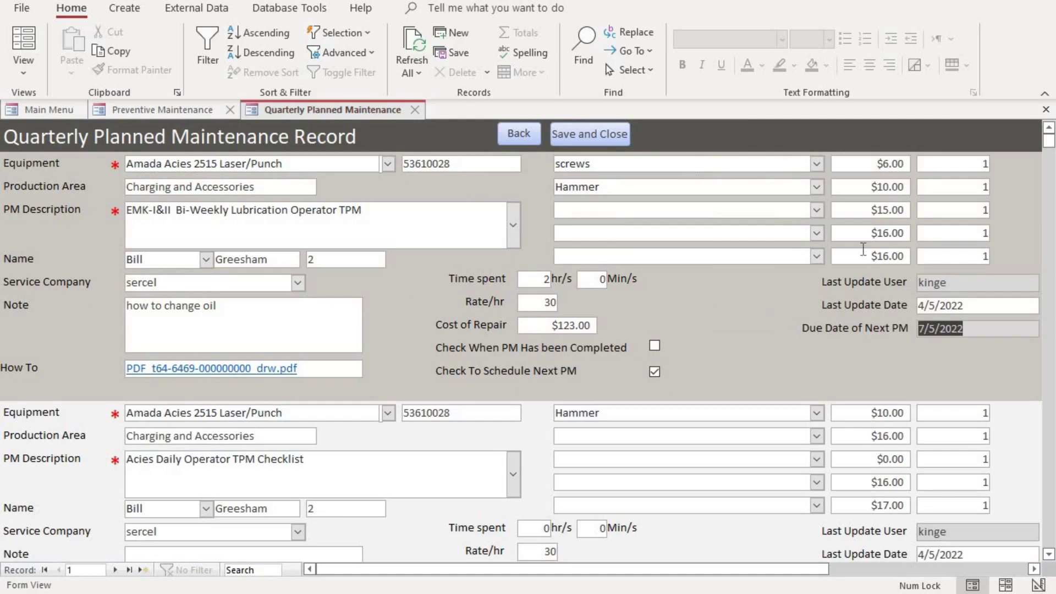
scroll(817, 295, down, 3)
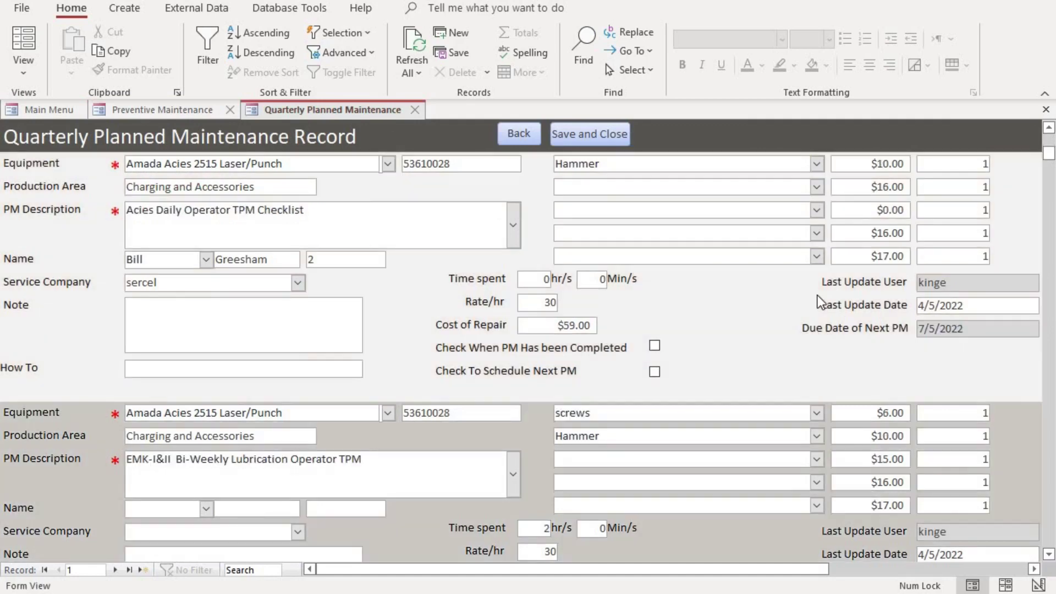
scroll(817, 297, up, 3)
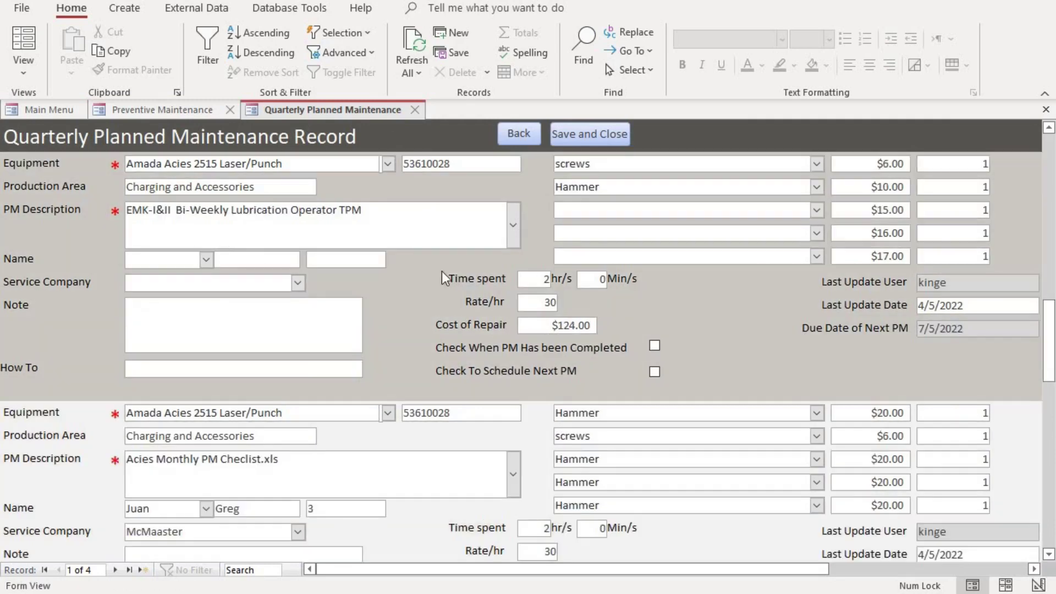
scroll(484, 285, down, 3)
scroll(484, 282, down, 3)
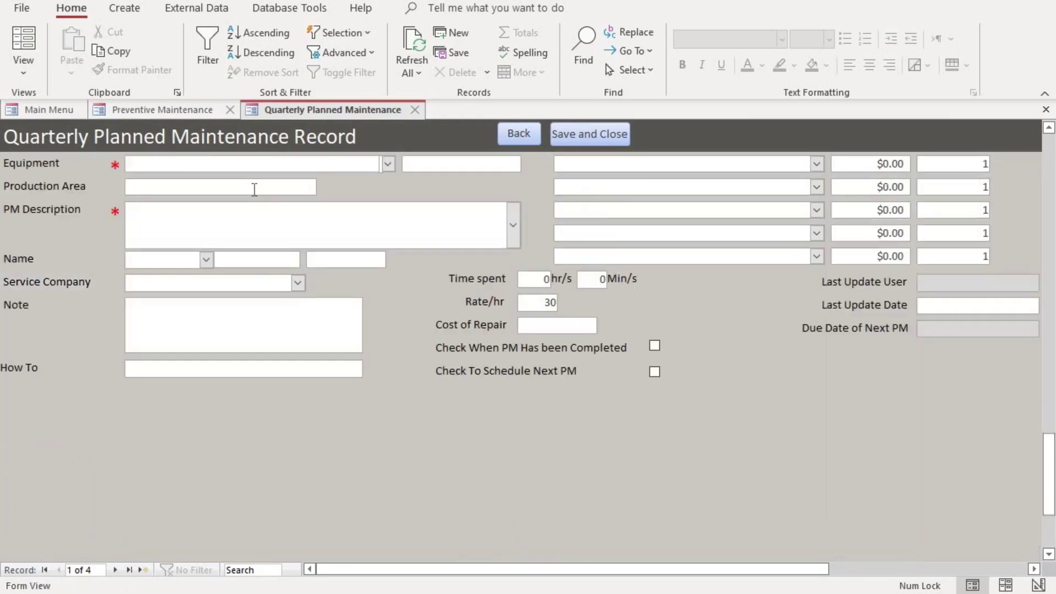
Set equipment Amada Acies 2515 Laser/Punch, Acies Yearly PM Checklist, a technician and service company McMaaster.
click(387, 163)
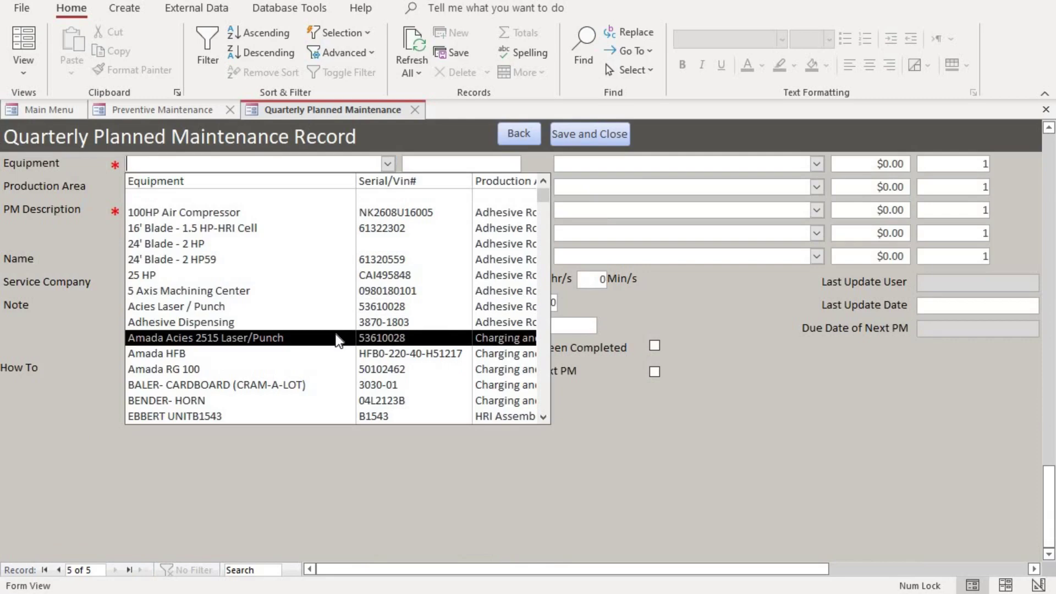
click(341, 337)
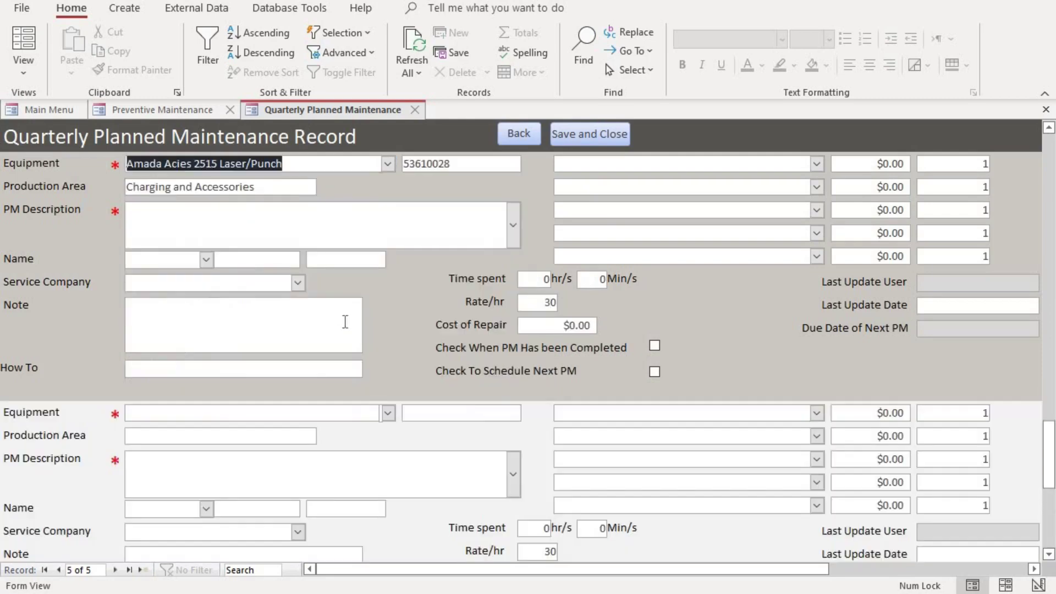
click(509, 223)
click(231, 382)
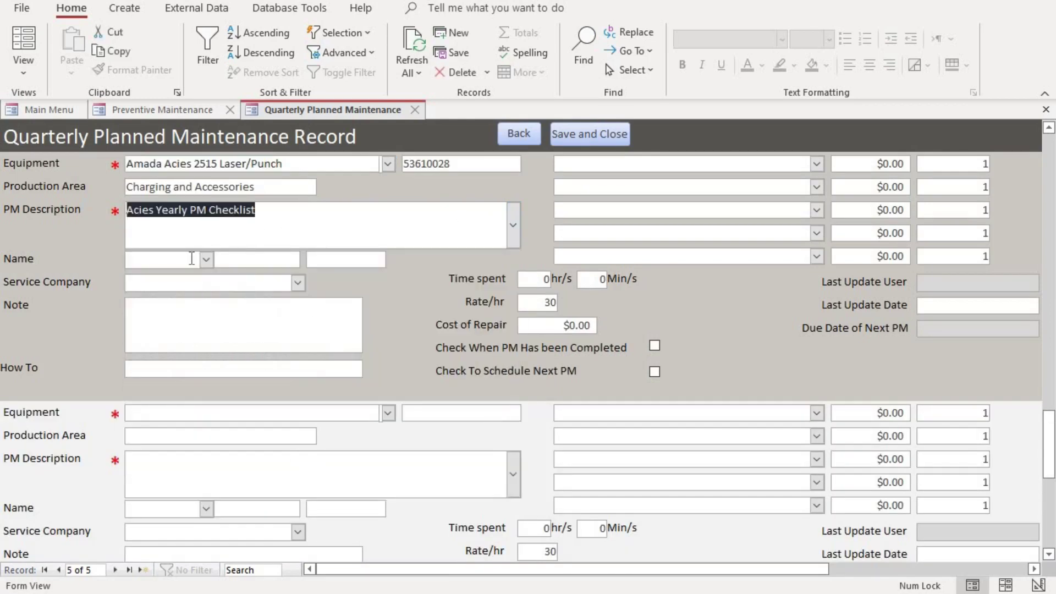
click(207, 260)
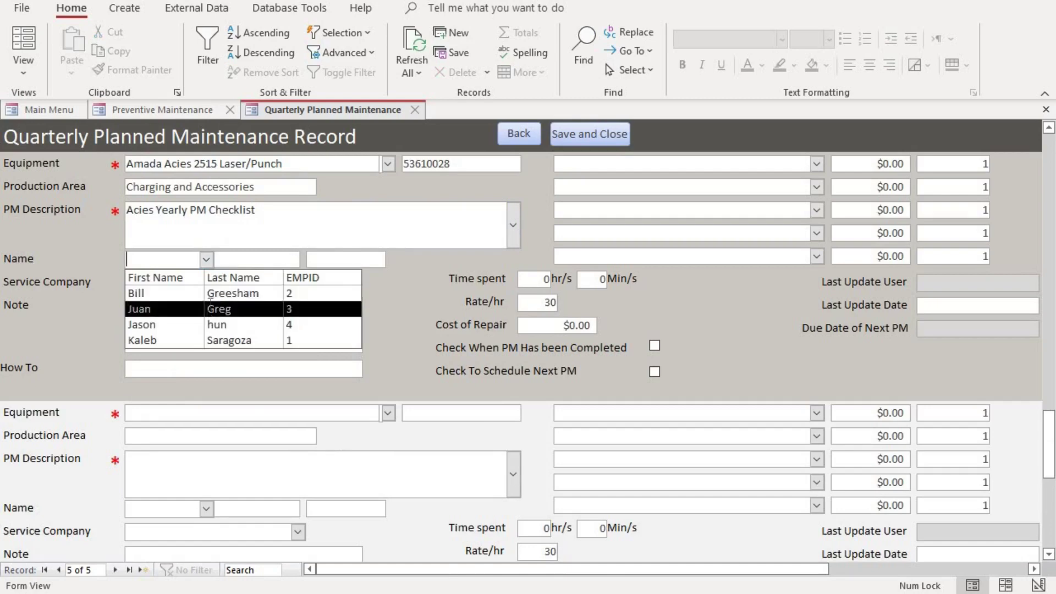
click(206, 310)
click(302, 283)
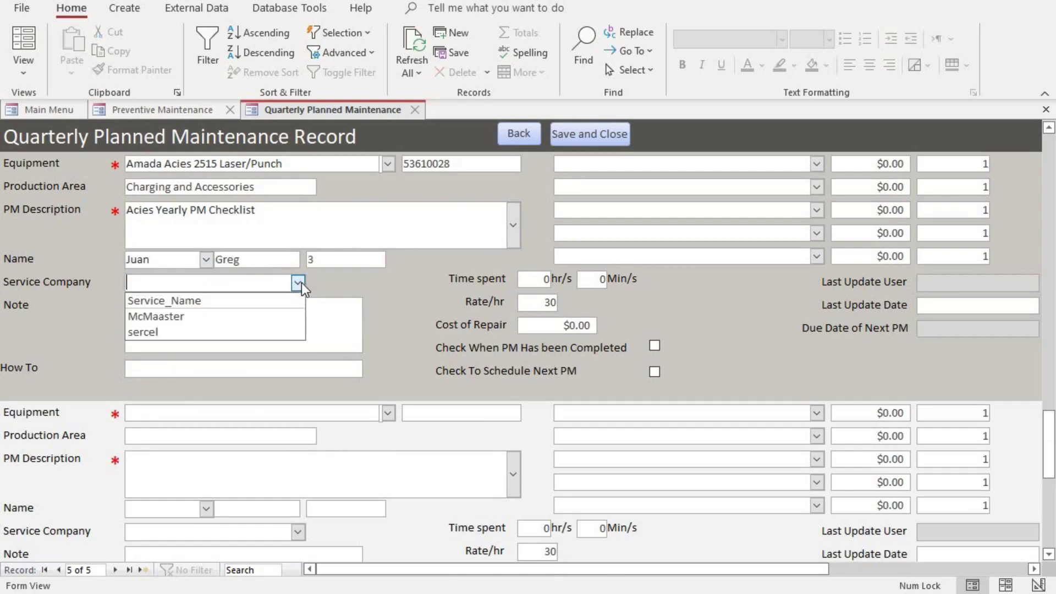
click(253, 317)
click(234, 320)
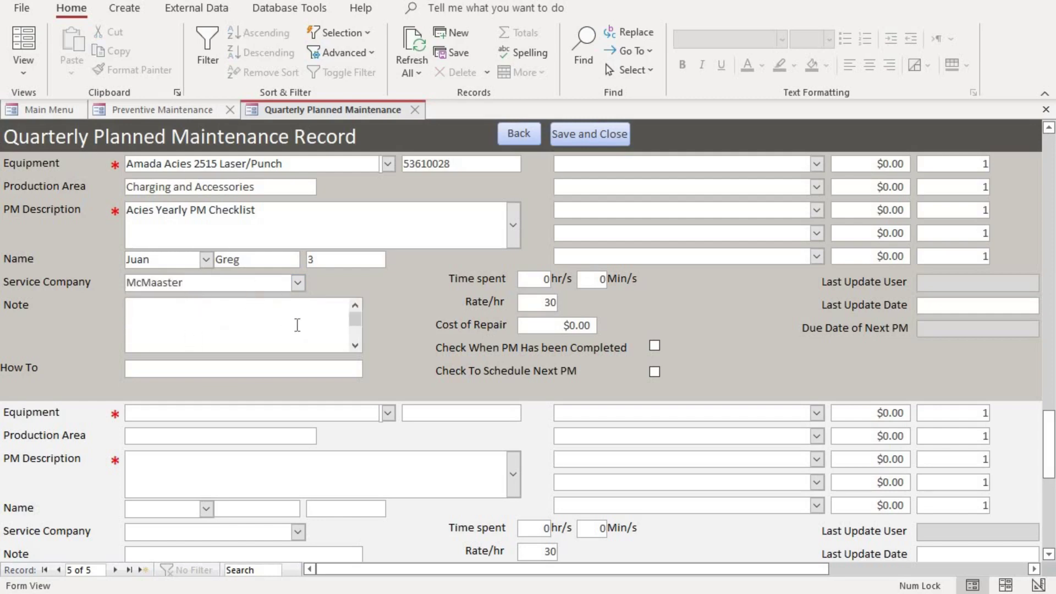
right_click(239, 367)
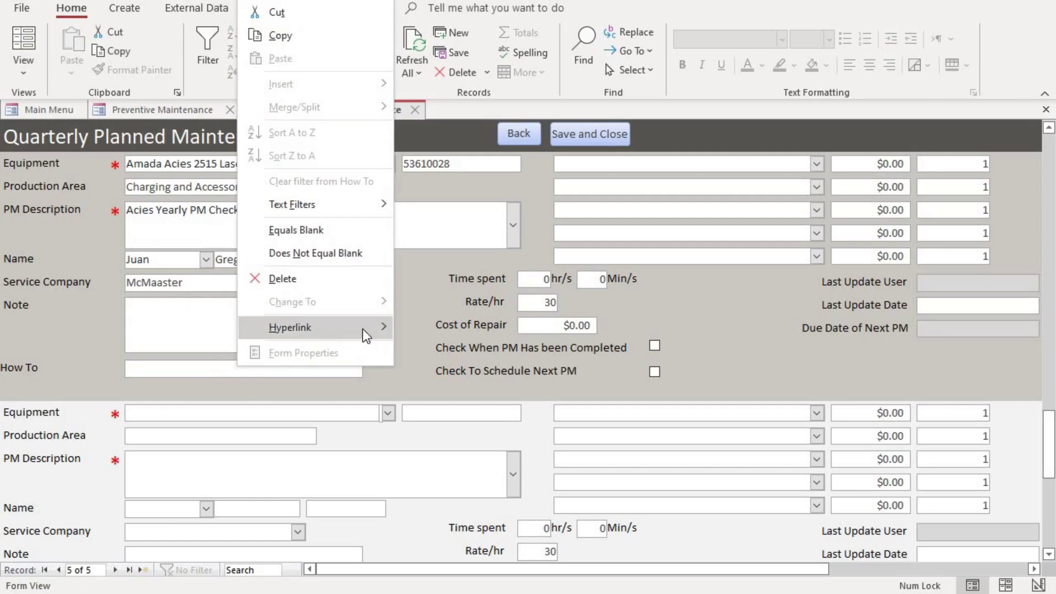
mouse_move(362, 329)
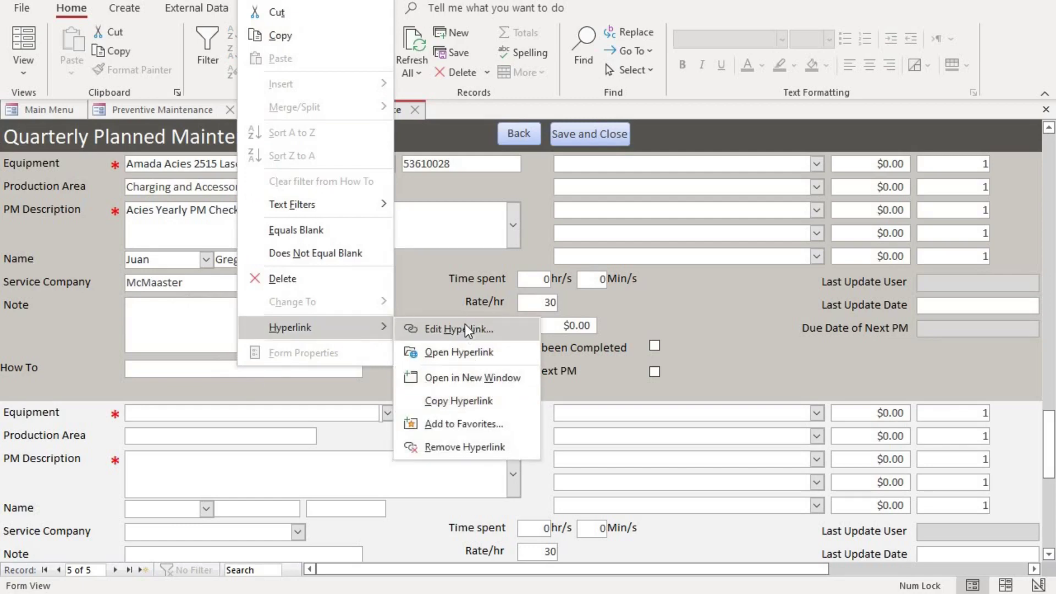
click(465, 325)
scroll(616, 281, down, 10)
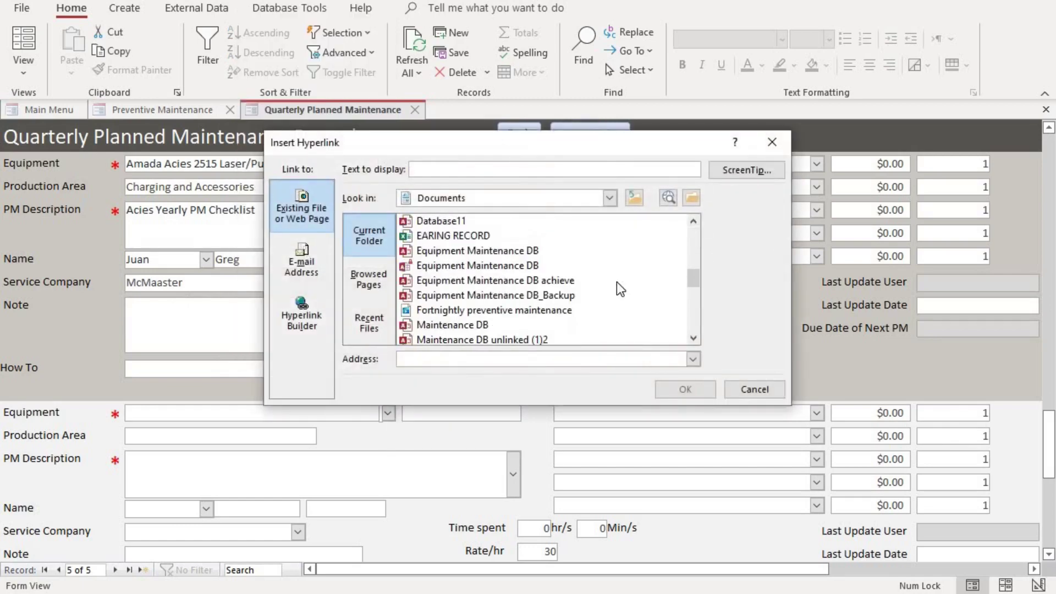
scroll(605, 272, down, 2)
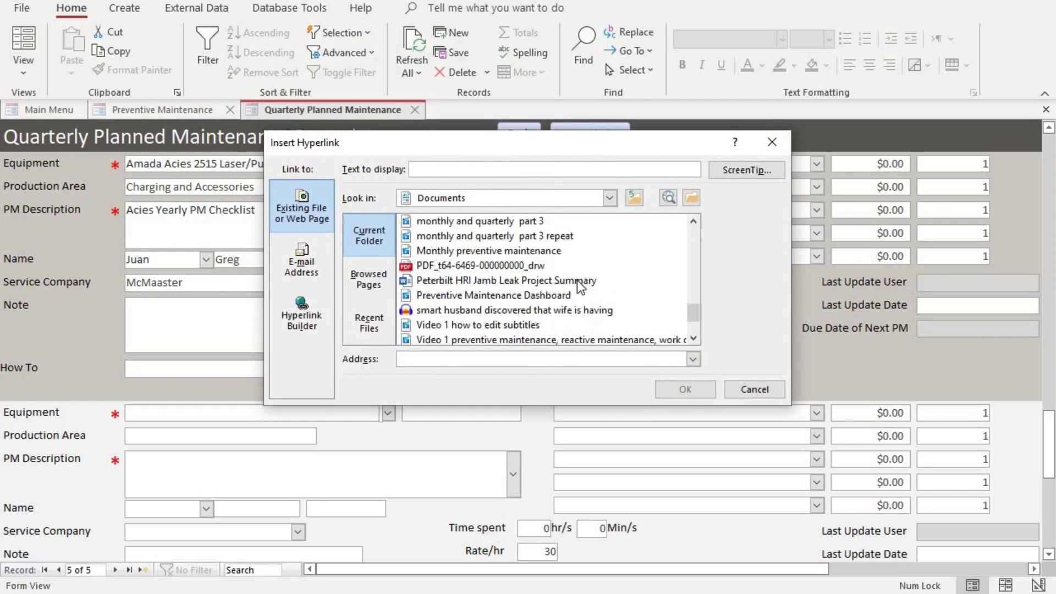
double_click(543, 265)
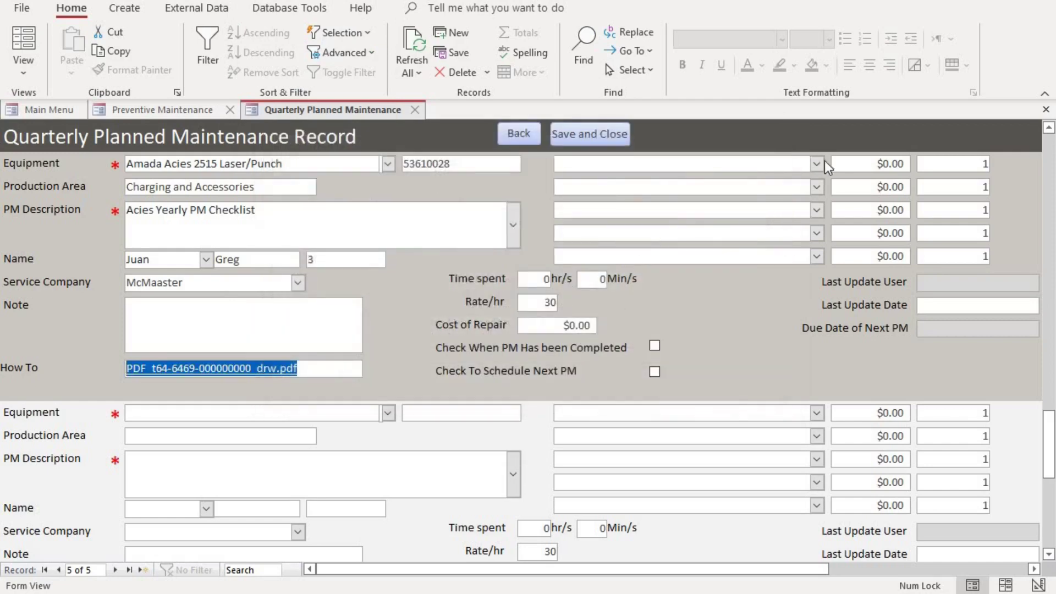
click(816, 164)
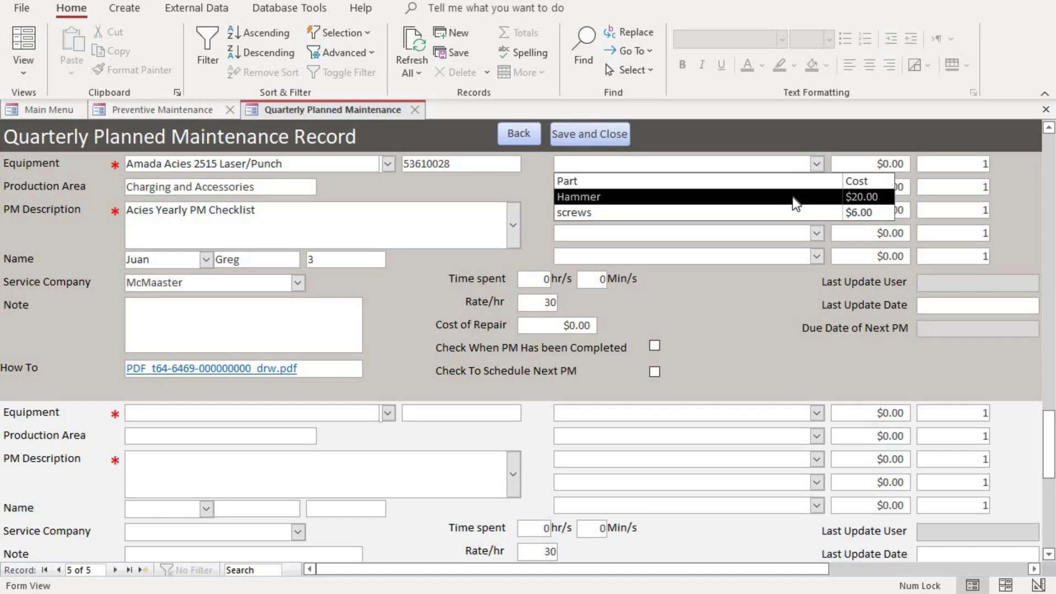
Add Hammer as the part in the first four rows at $20.00 each.
click(795, 198)
click(816, 187)
click(804, 217)
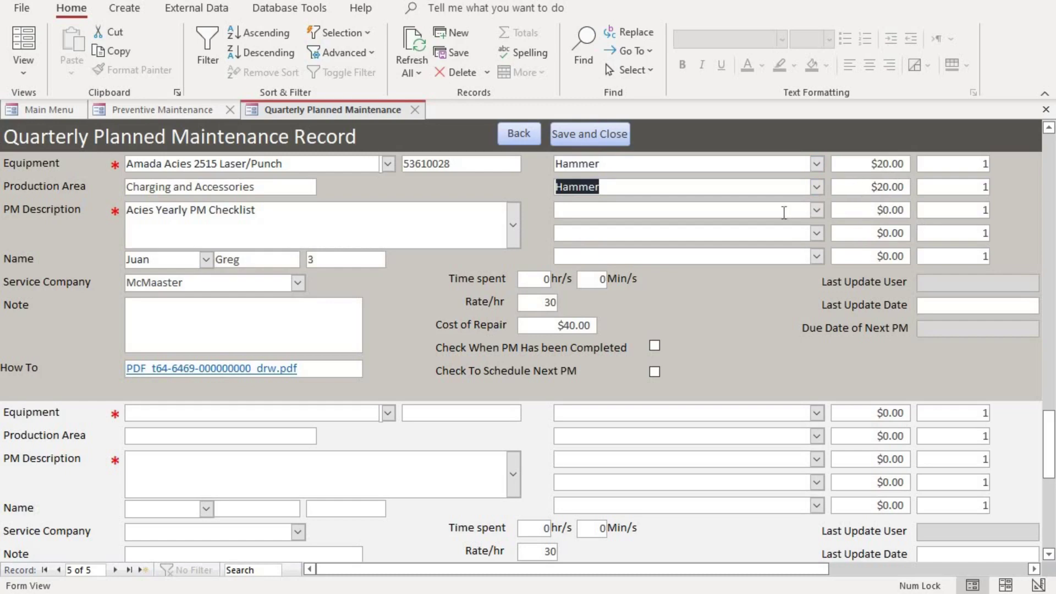
click(817, 210)
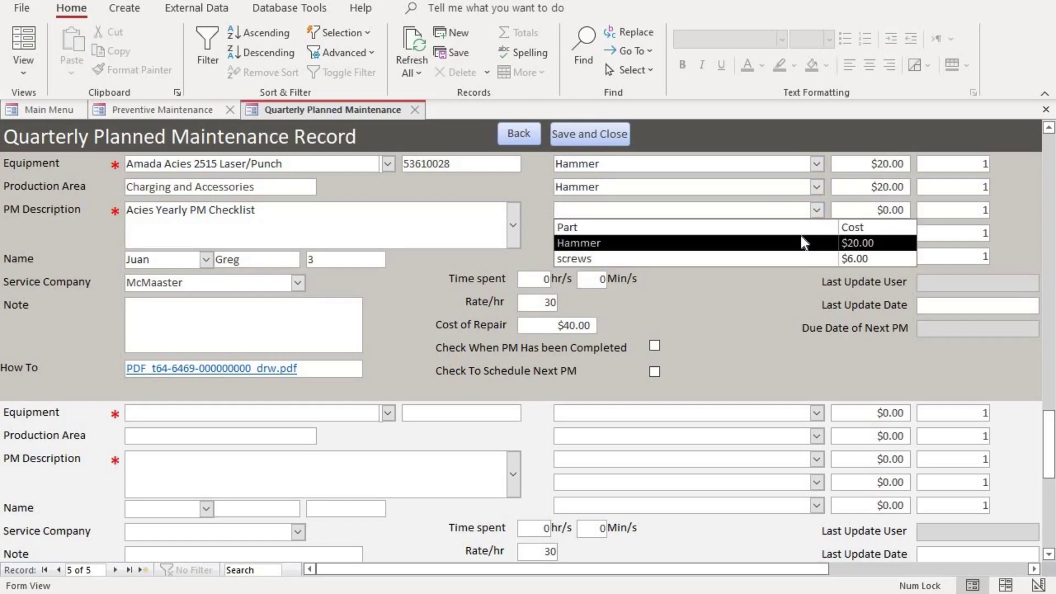
click(804, 240)
click(816, 233)
click(778, 267)
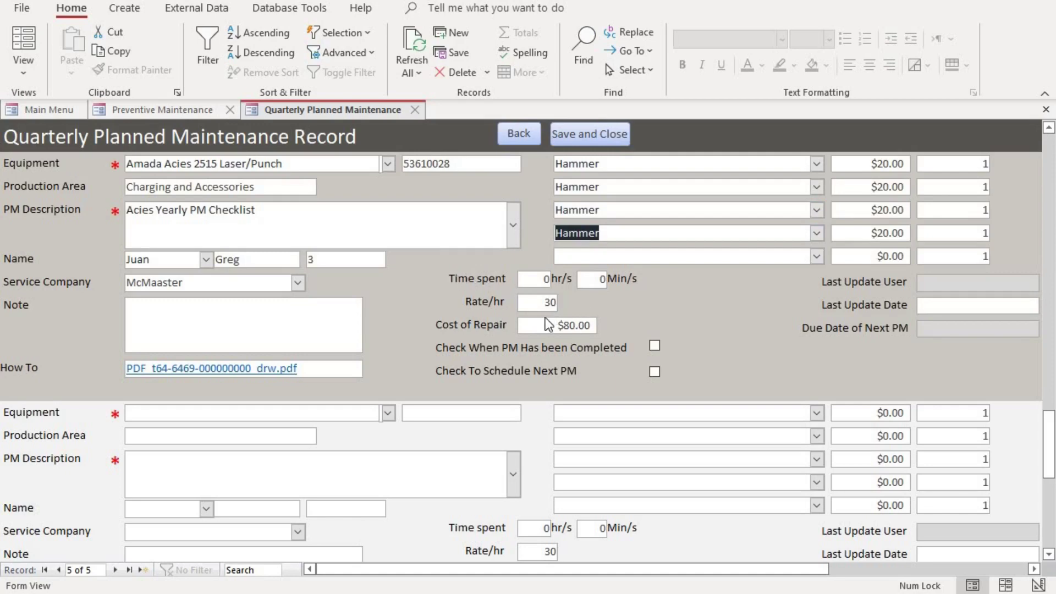
Set Time spent to 3 hours, bringing Cost of Repair to $170.00.
double_click(544, 278)
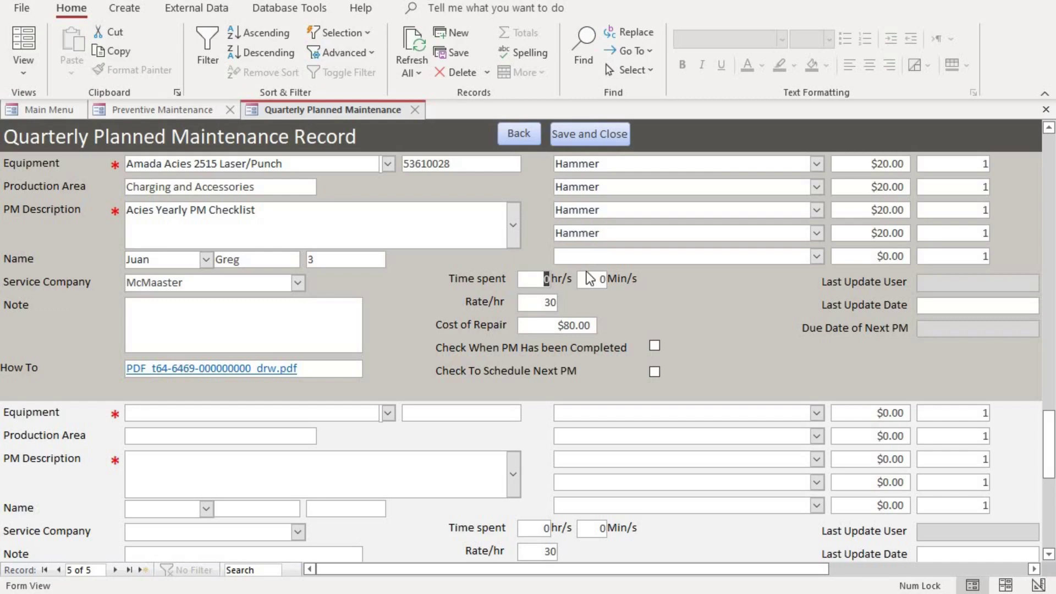
text(3)
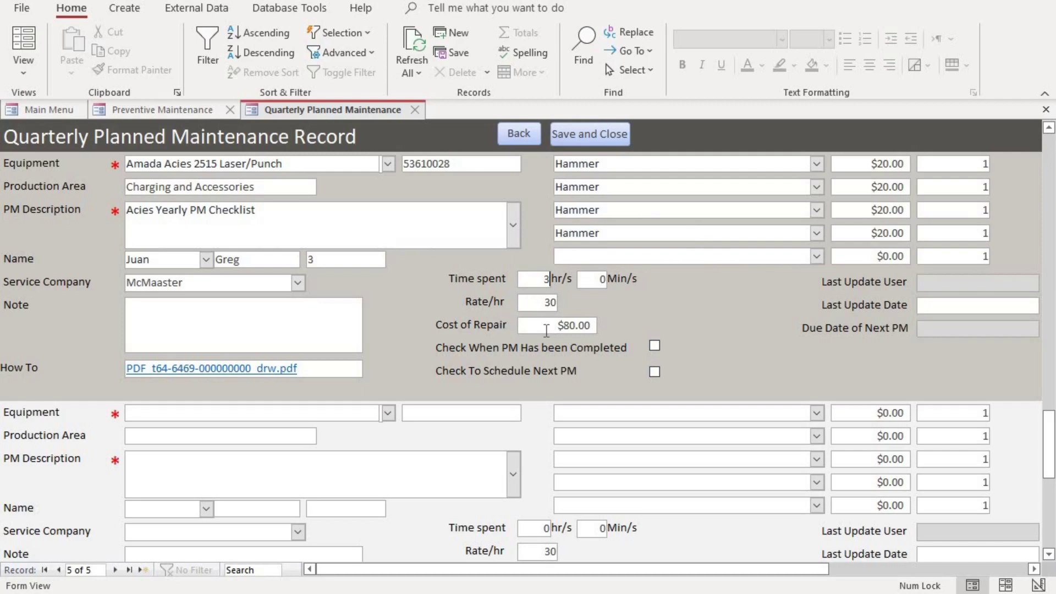
drag(558, 325, 569, 325)
click(565, 325)
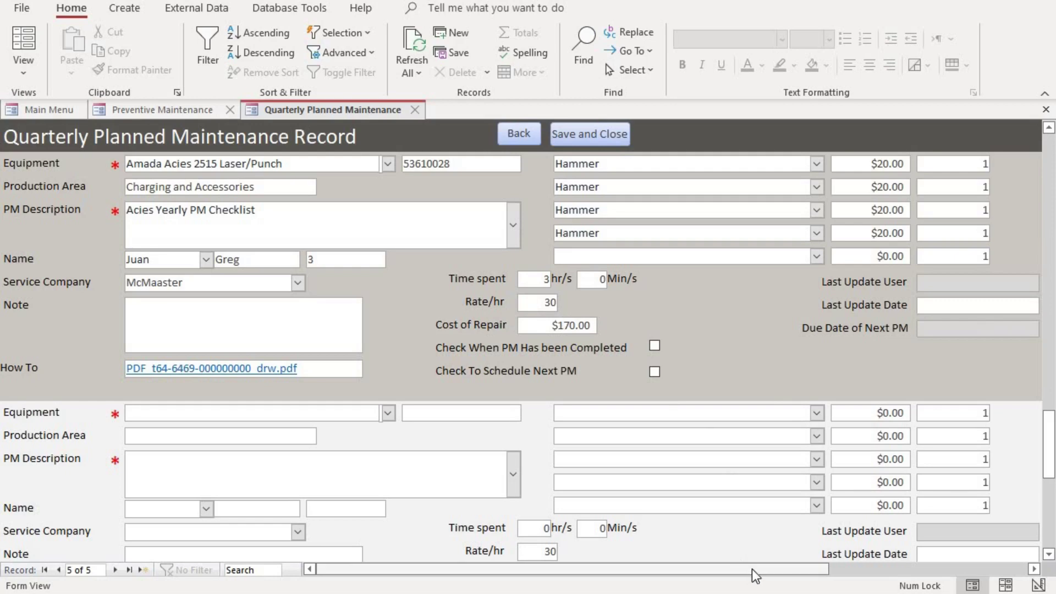
drag(751, 568, 789, 568)
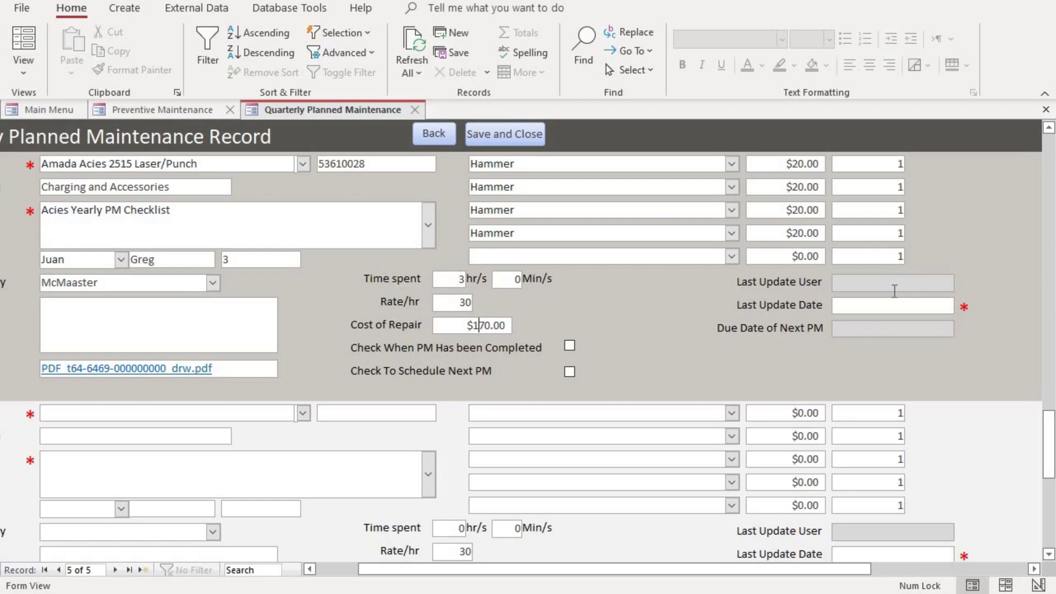
Set Last Update Date from the calendar picker, first landing on July 3.
click(902, 307)
click(964, 304)
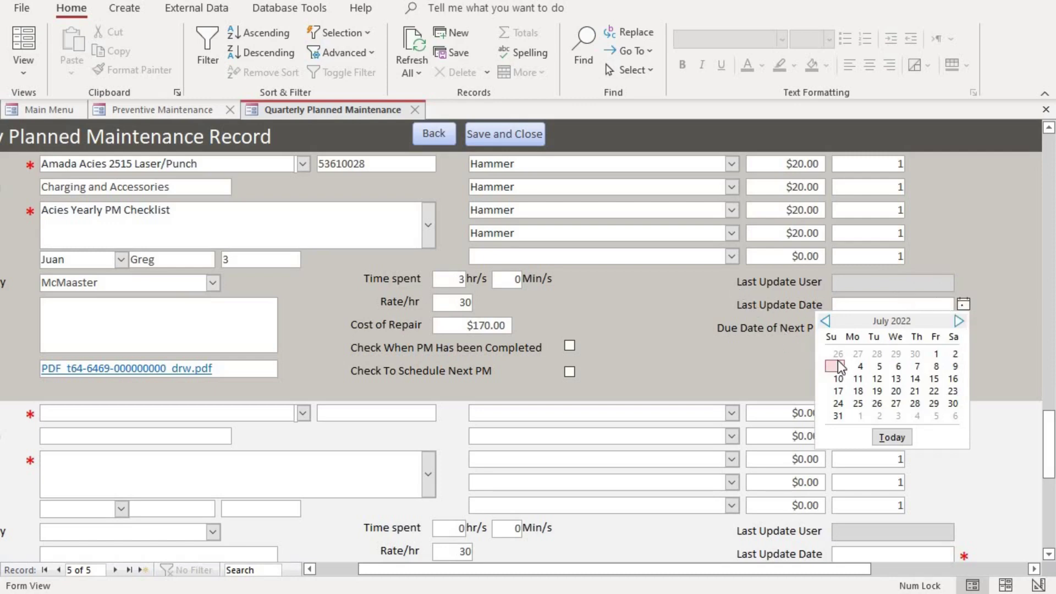
click(825, 322)
click(825, 321)
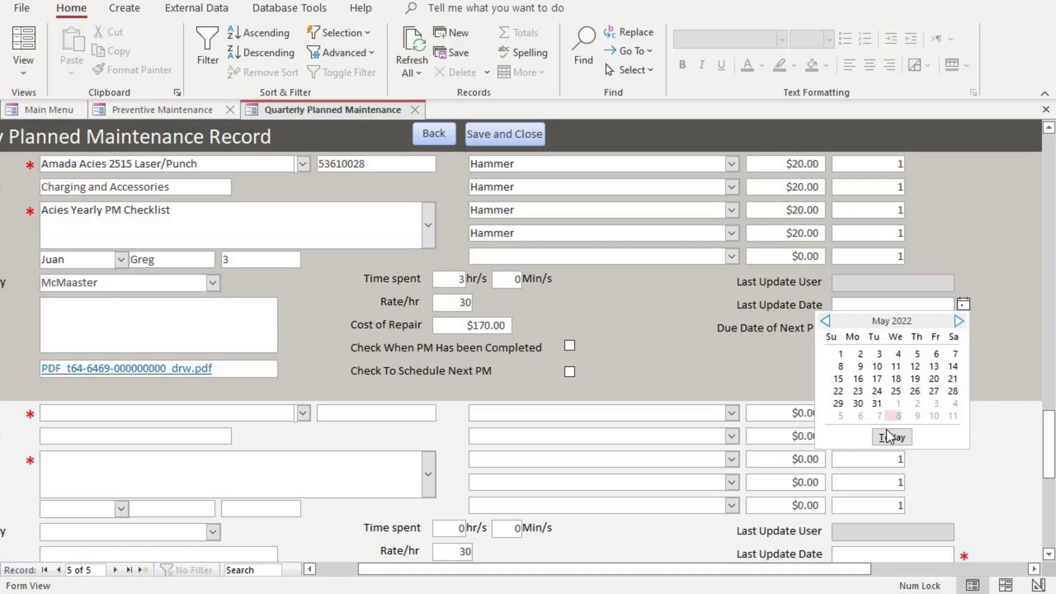
click(977, 308)
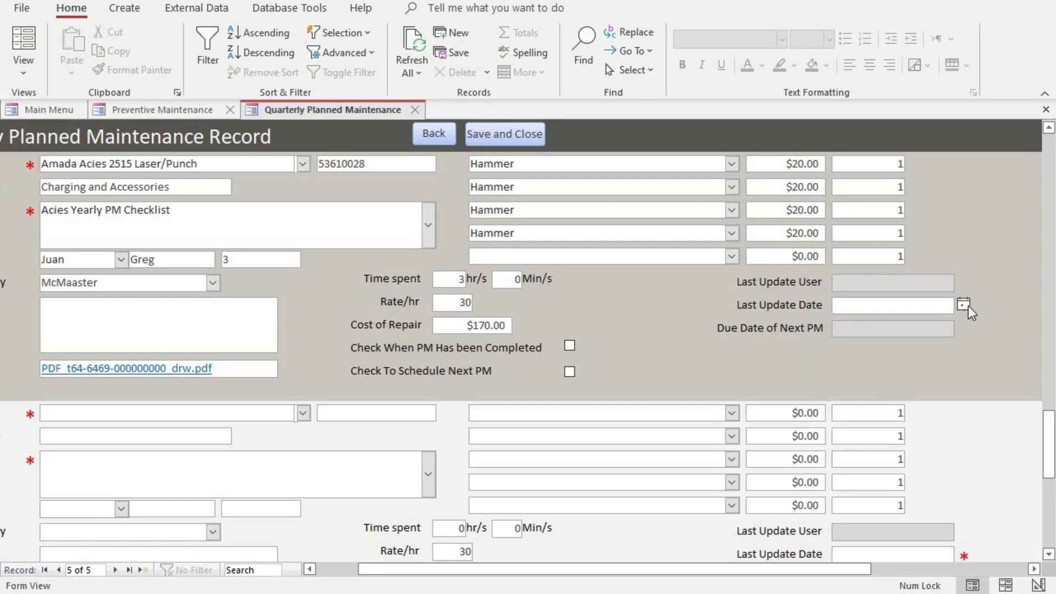
click(966, 306)
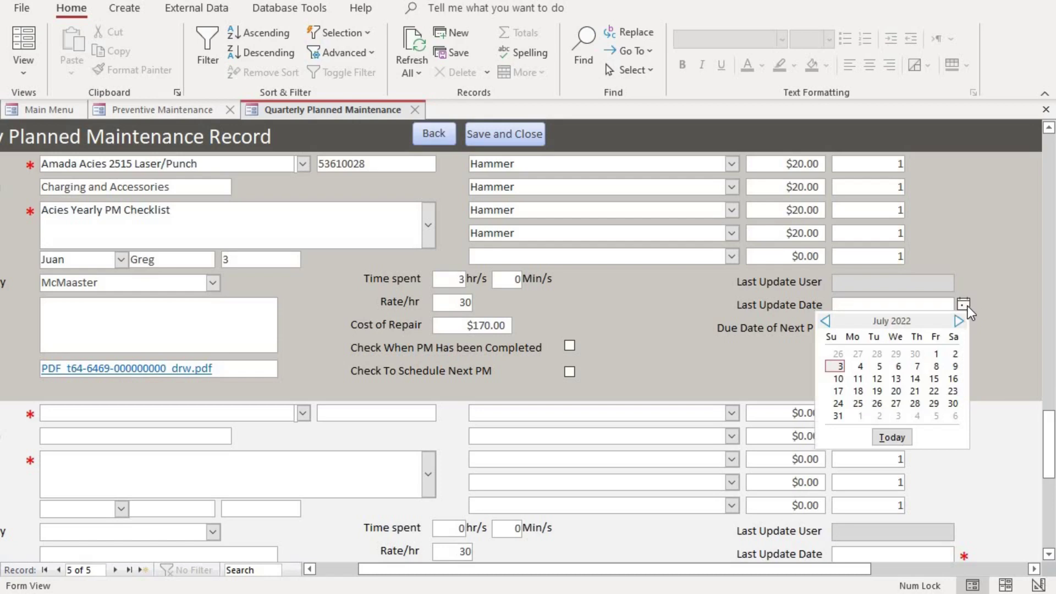
click(837, 367)
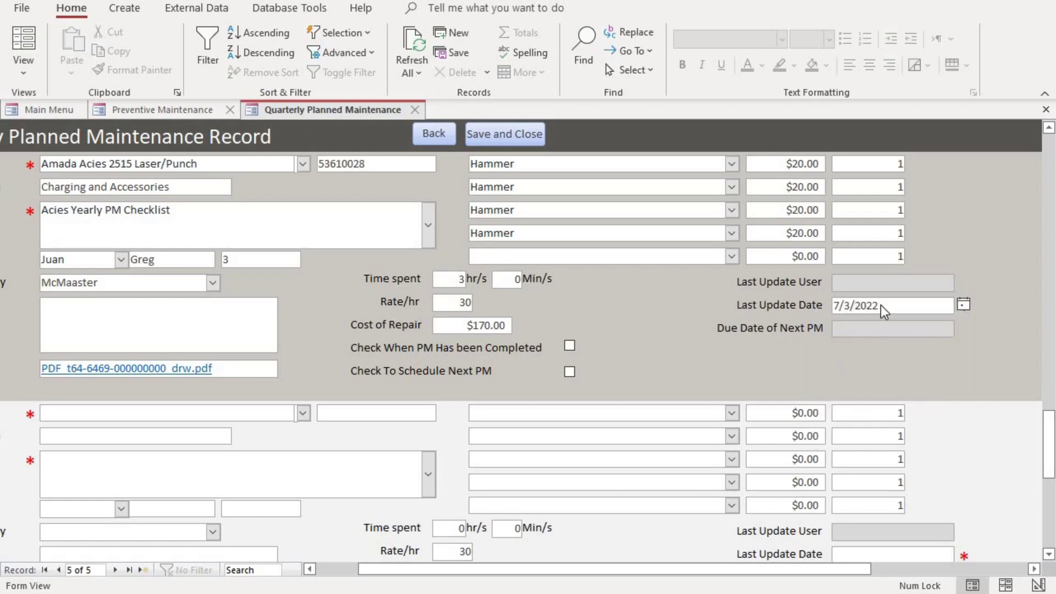
click(852, 328)
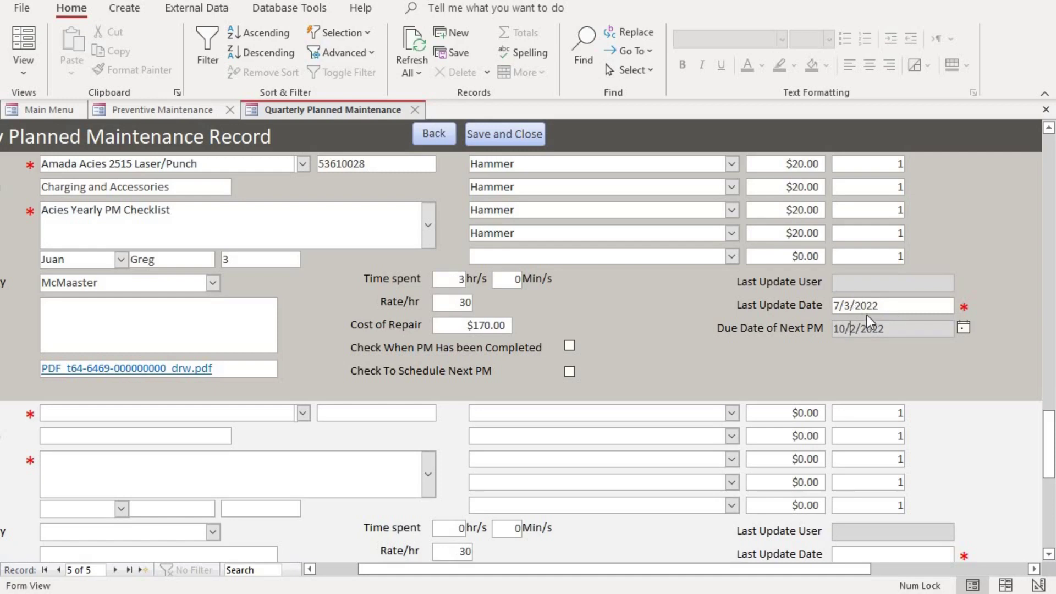
Page the Last Update Date calendar back to April 2022 and pick April 8.
click(950, 306)
click(960, 306)
click(828, 321)
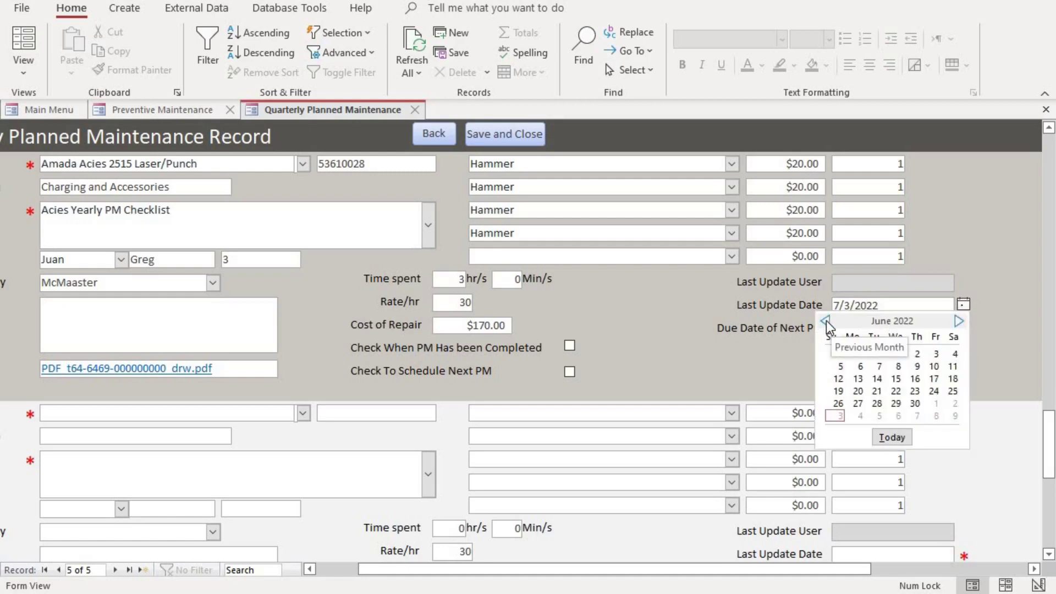
click(826, 321)
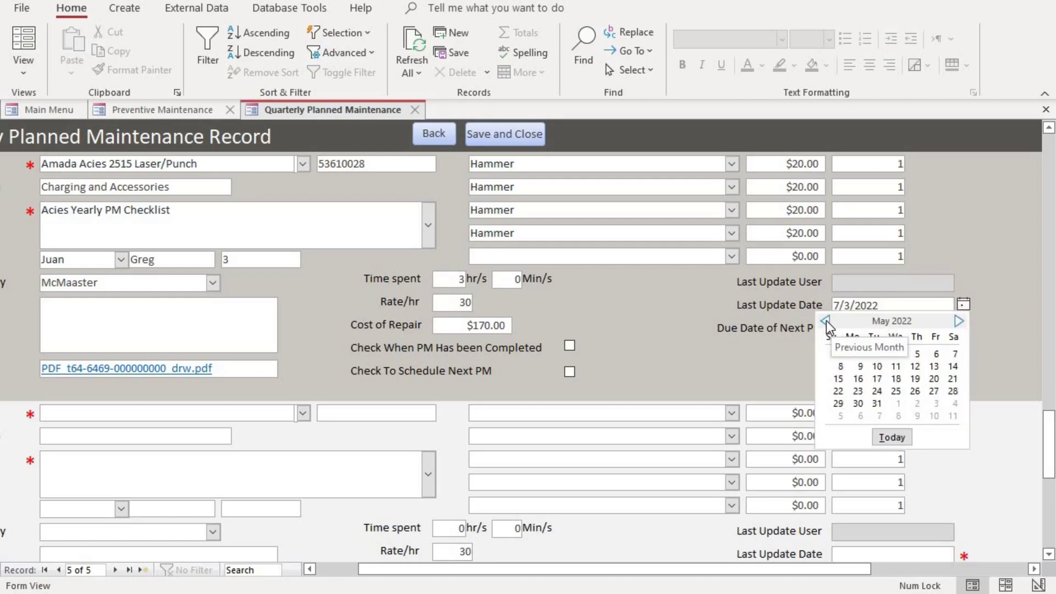
click(826, 322)
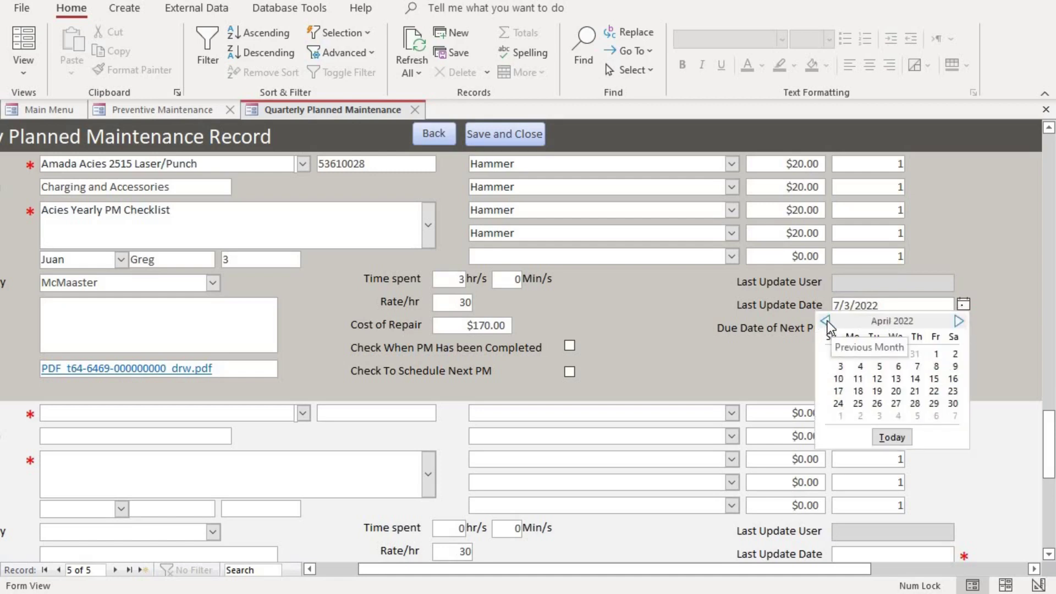
click(935, 365)
click(896, 329)
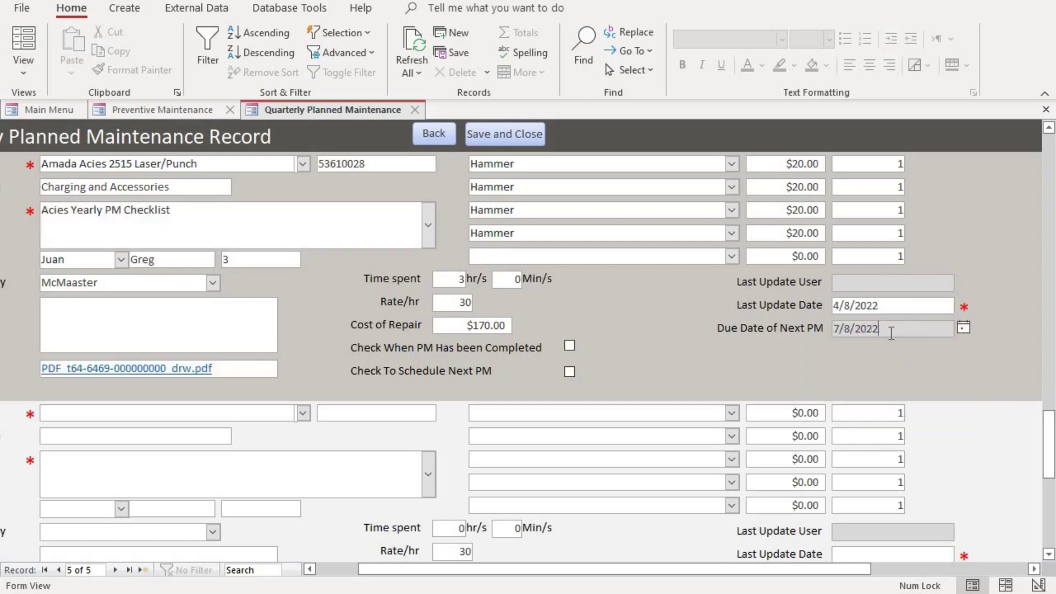
Correct Last Update Date to 4/5/2022, then save and close the quarterly record.
click(935, 306)
click(964, 305)
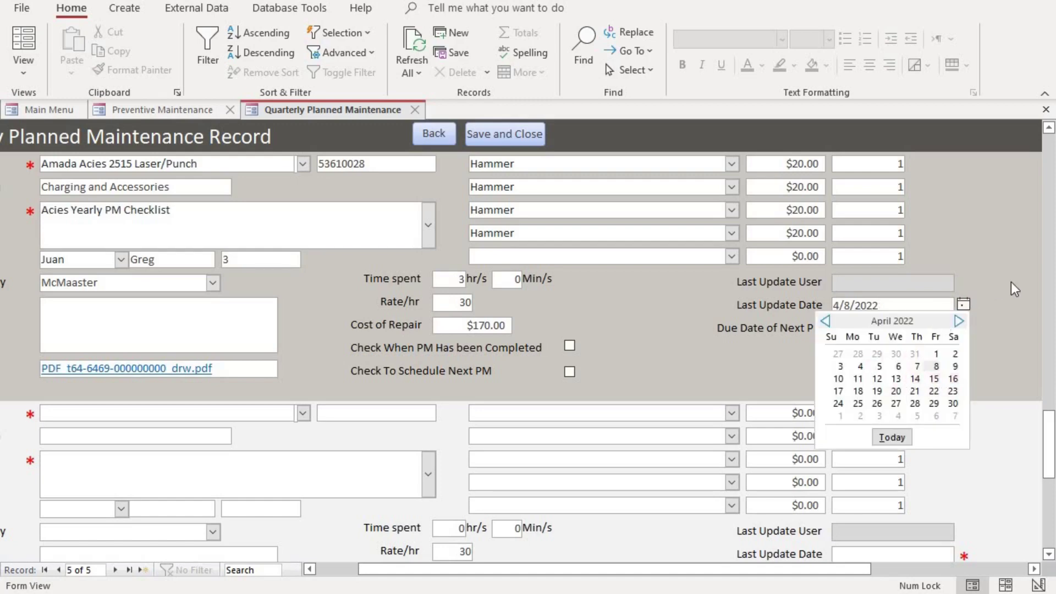
click(939, 306)
click(965, 306)
click(879, 366)
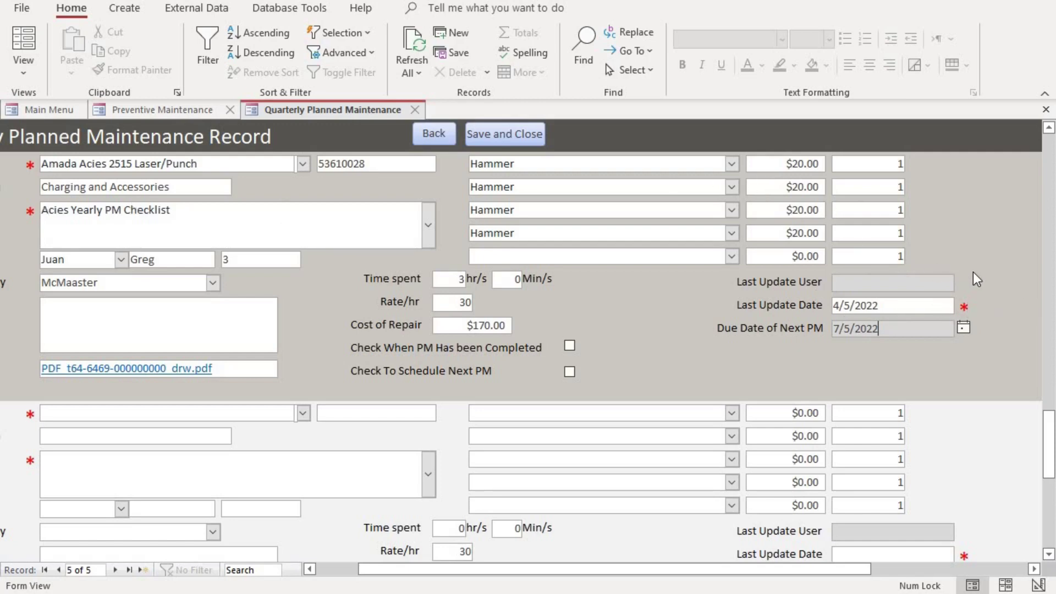
click(538, 133)
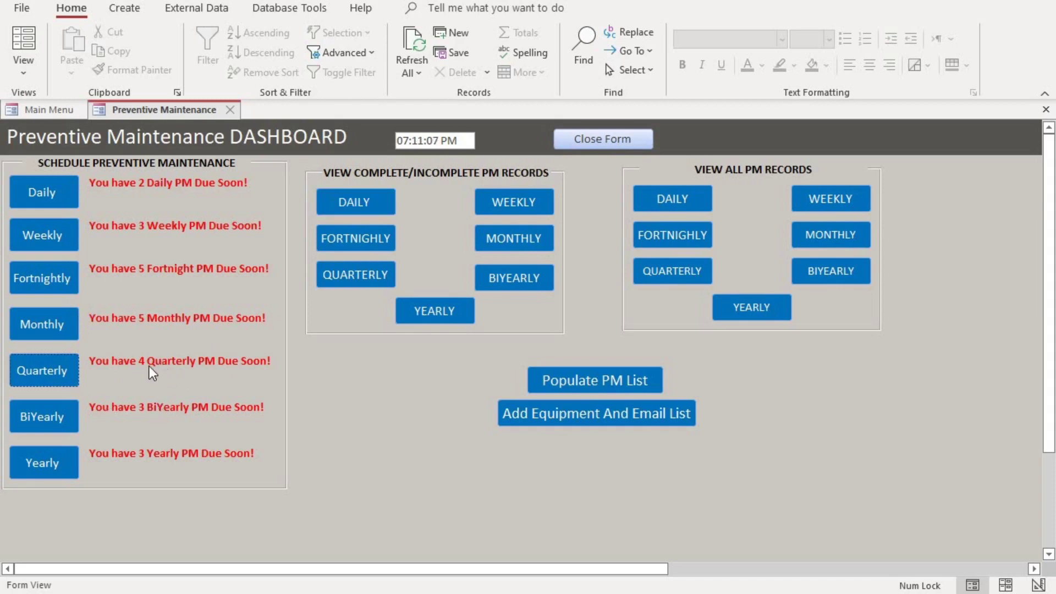
Close and reopen the Preventive Maintenance dashboard to refresh its due-soon counts.
click(589, 140)
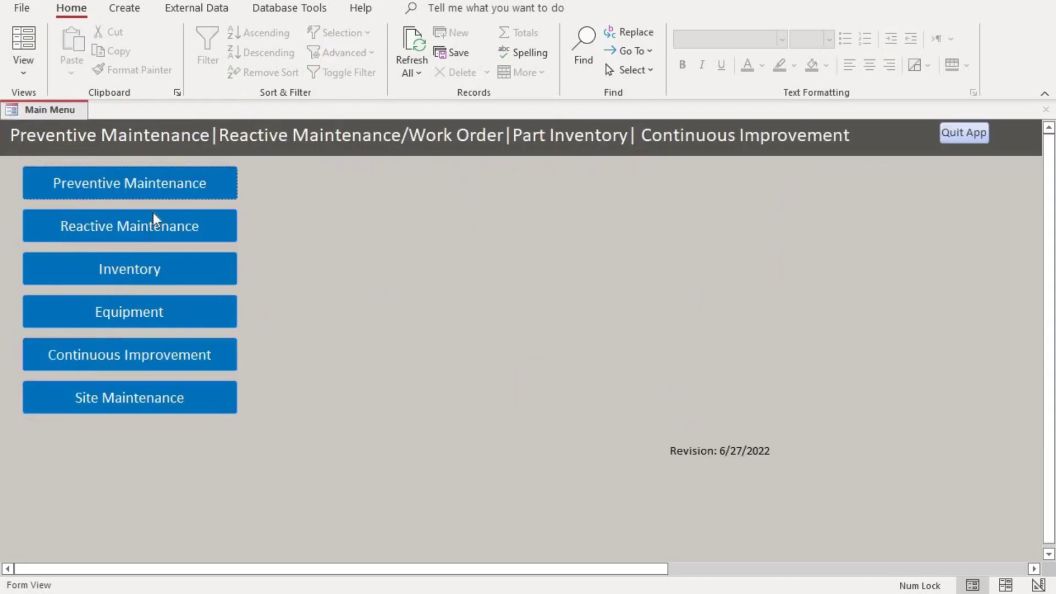
click(161, 189)
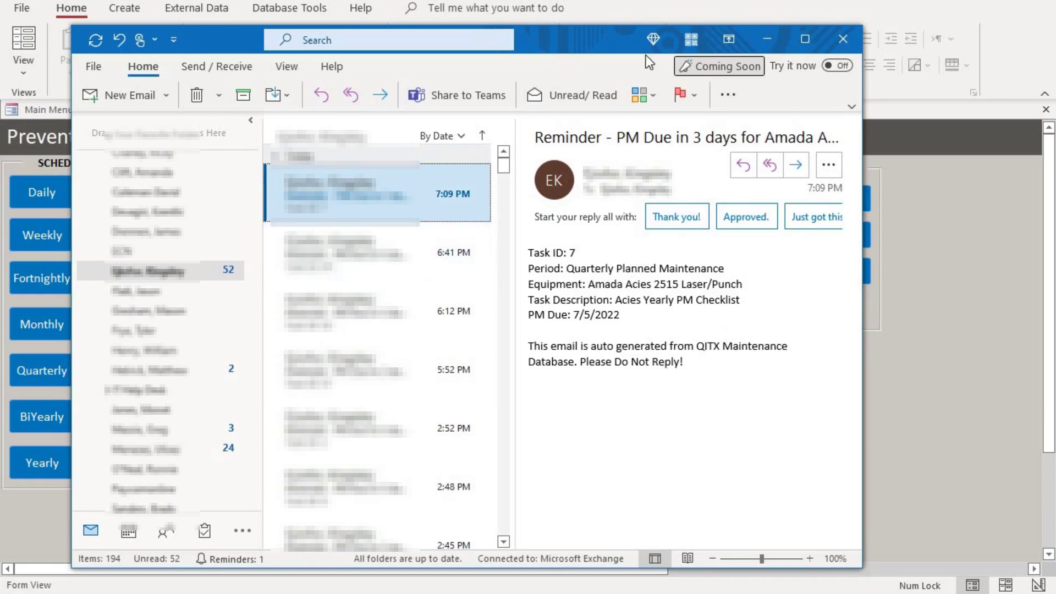
Minimise Outlook after reading the Amada Acies 2515 reminder, returning to the Access dashboard.
click(775, 39)
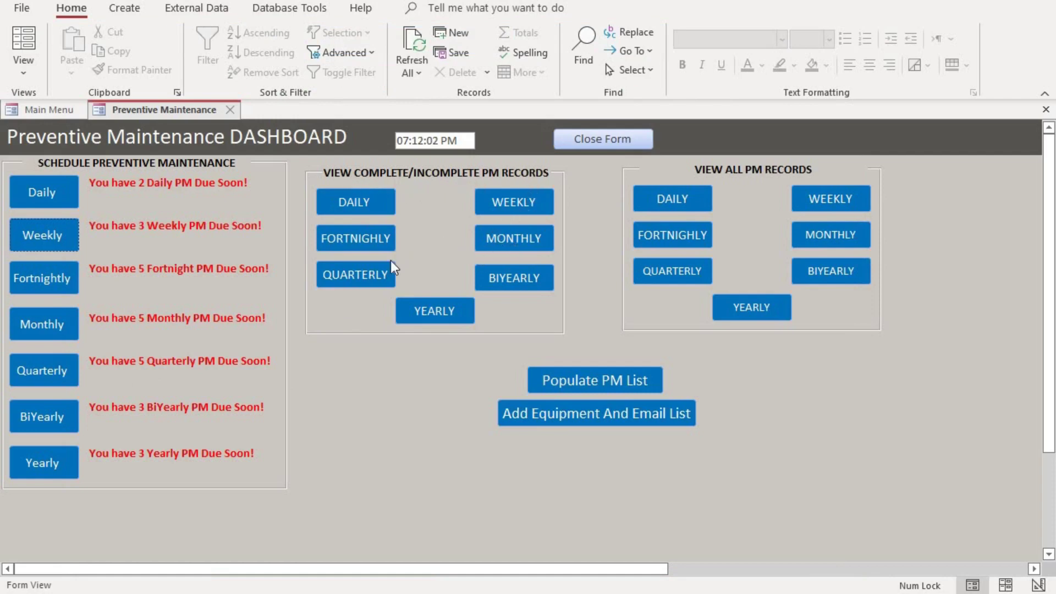
click(362, 275)
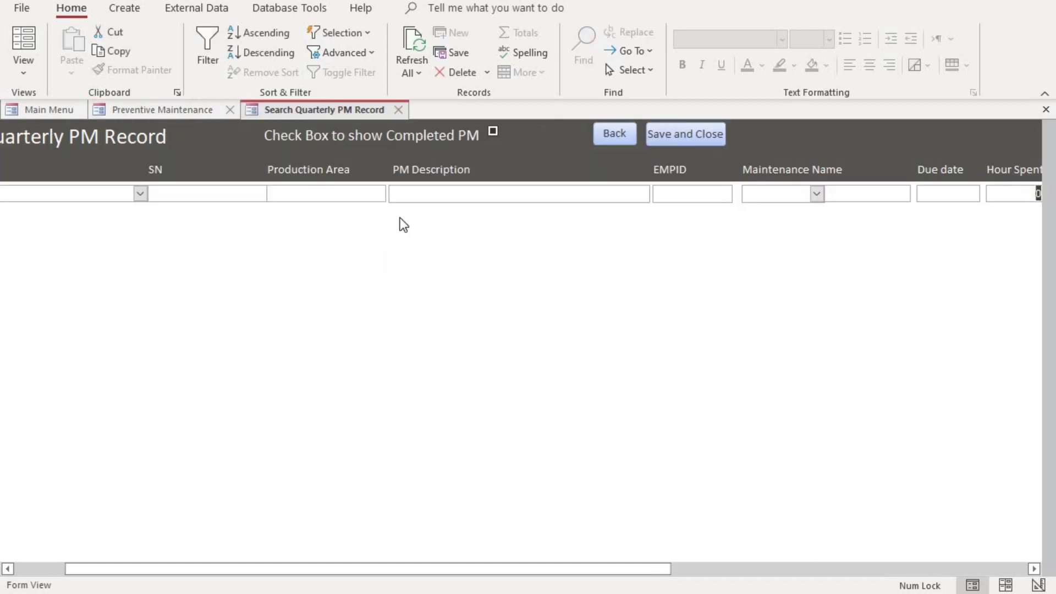
click(493, 133)
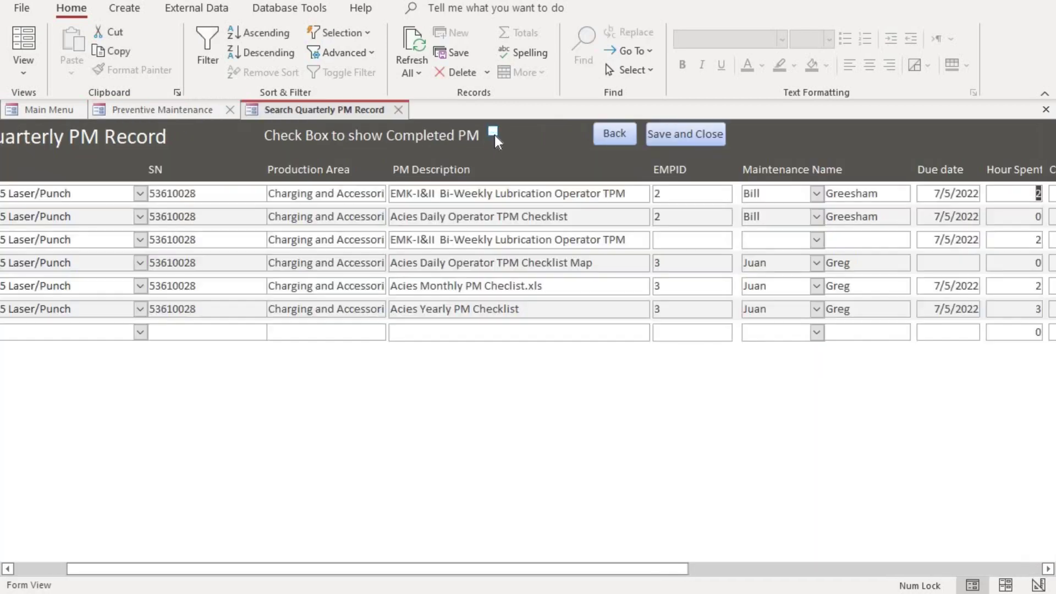
click(493, 132)
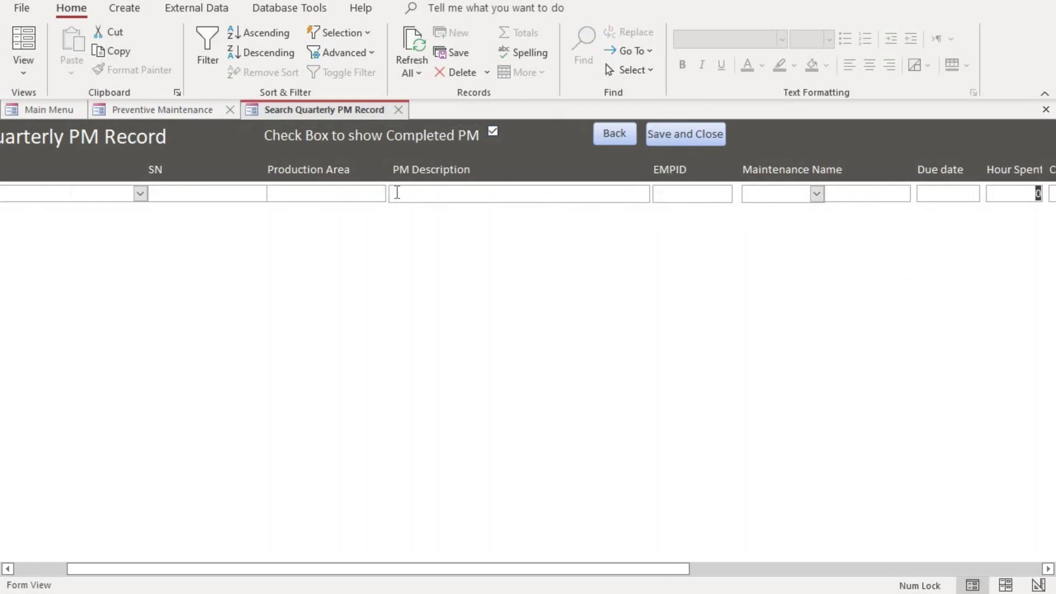
click(494, 135)
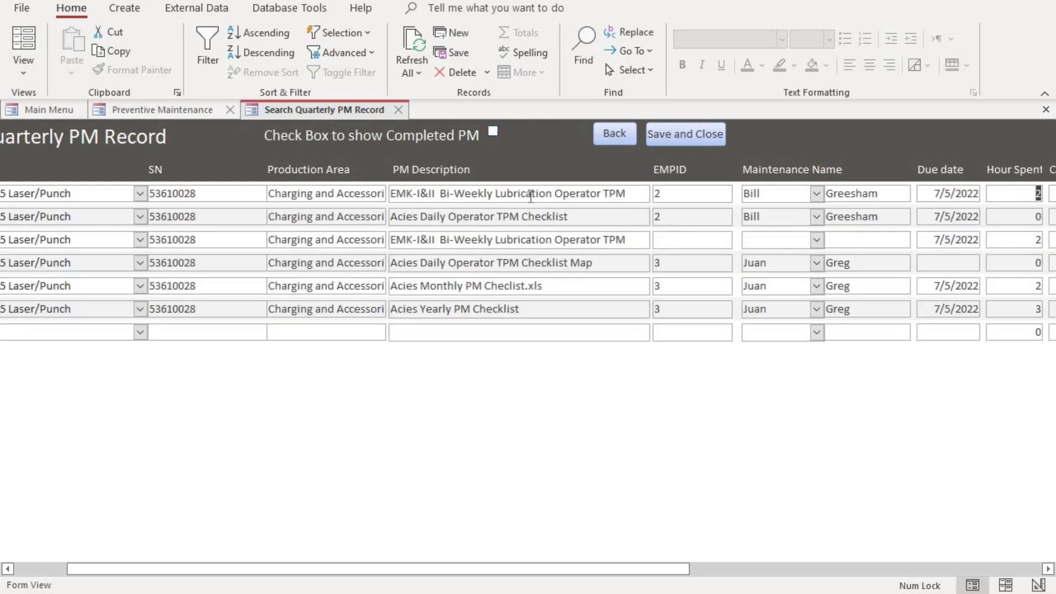
click(691, 138)
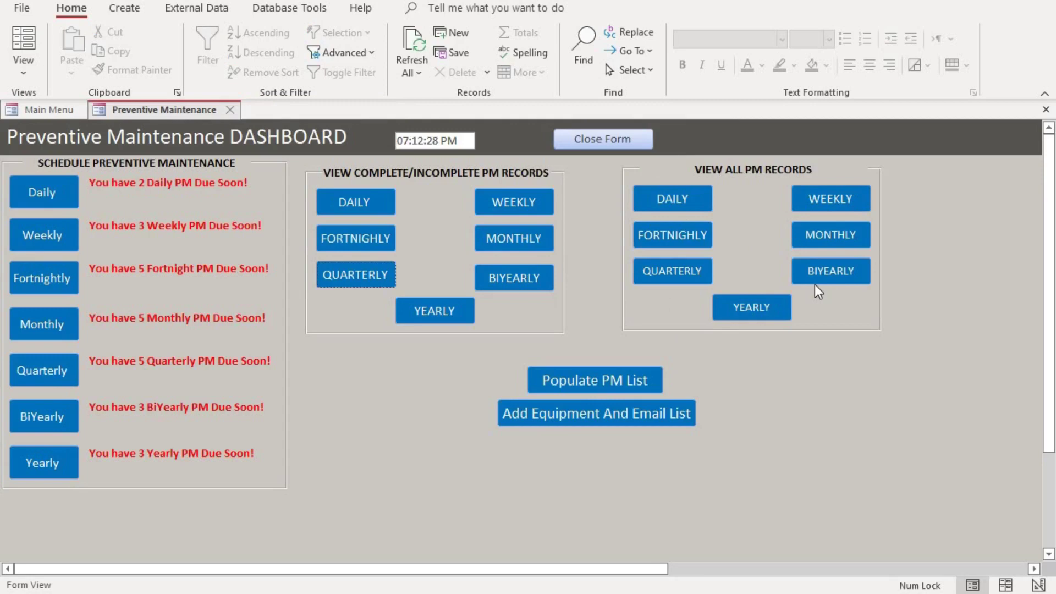
click(671, 270)
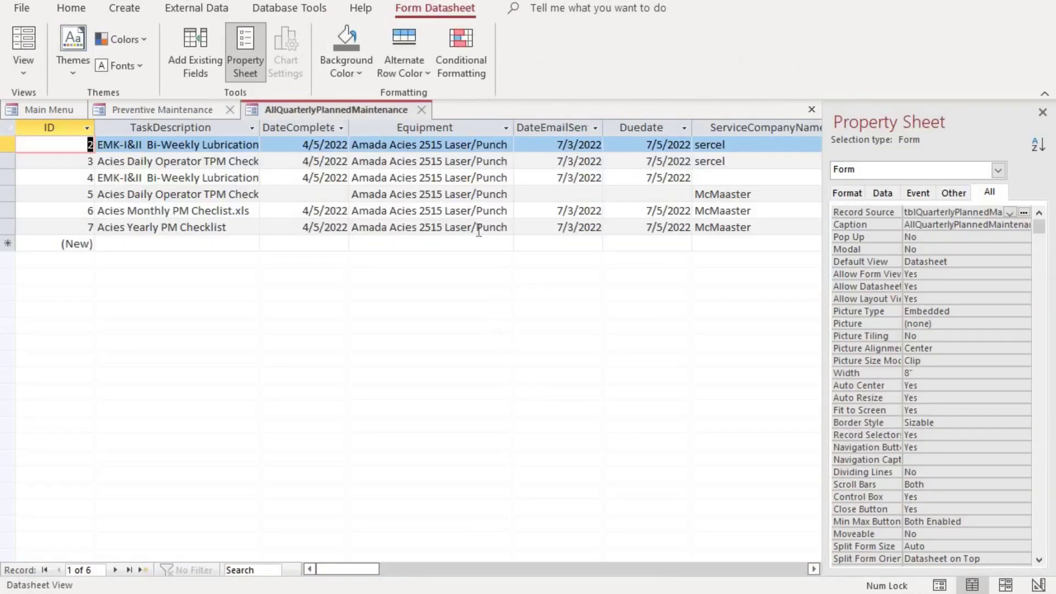
click(422, 110)
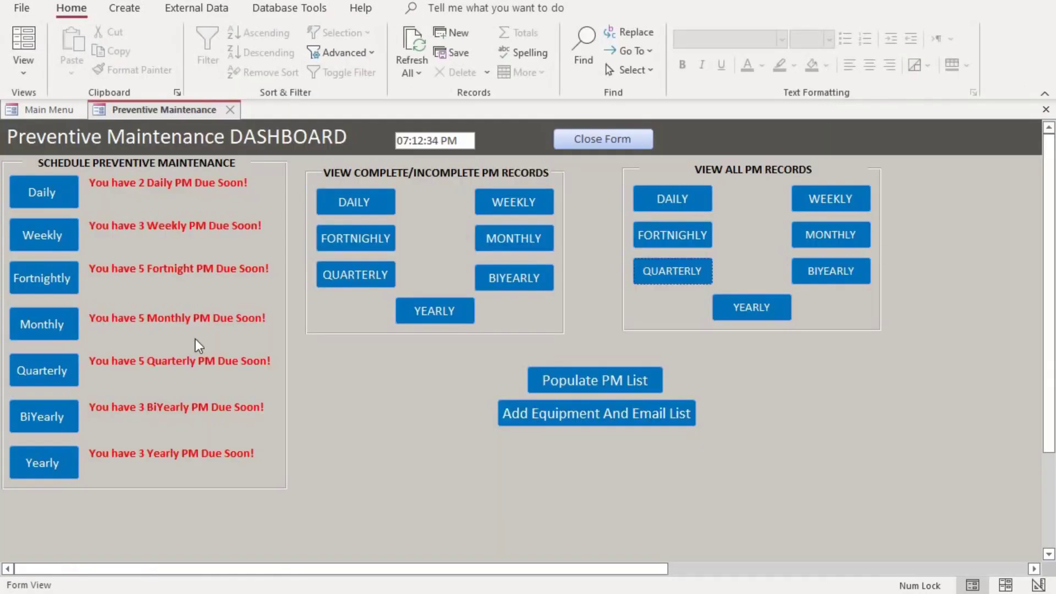